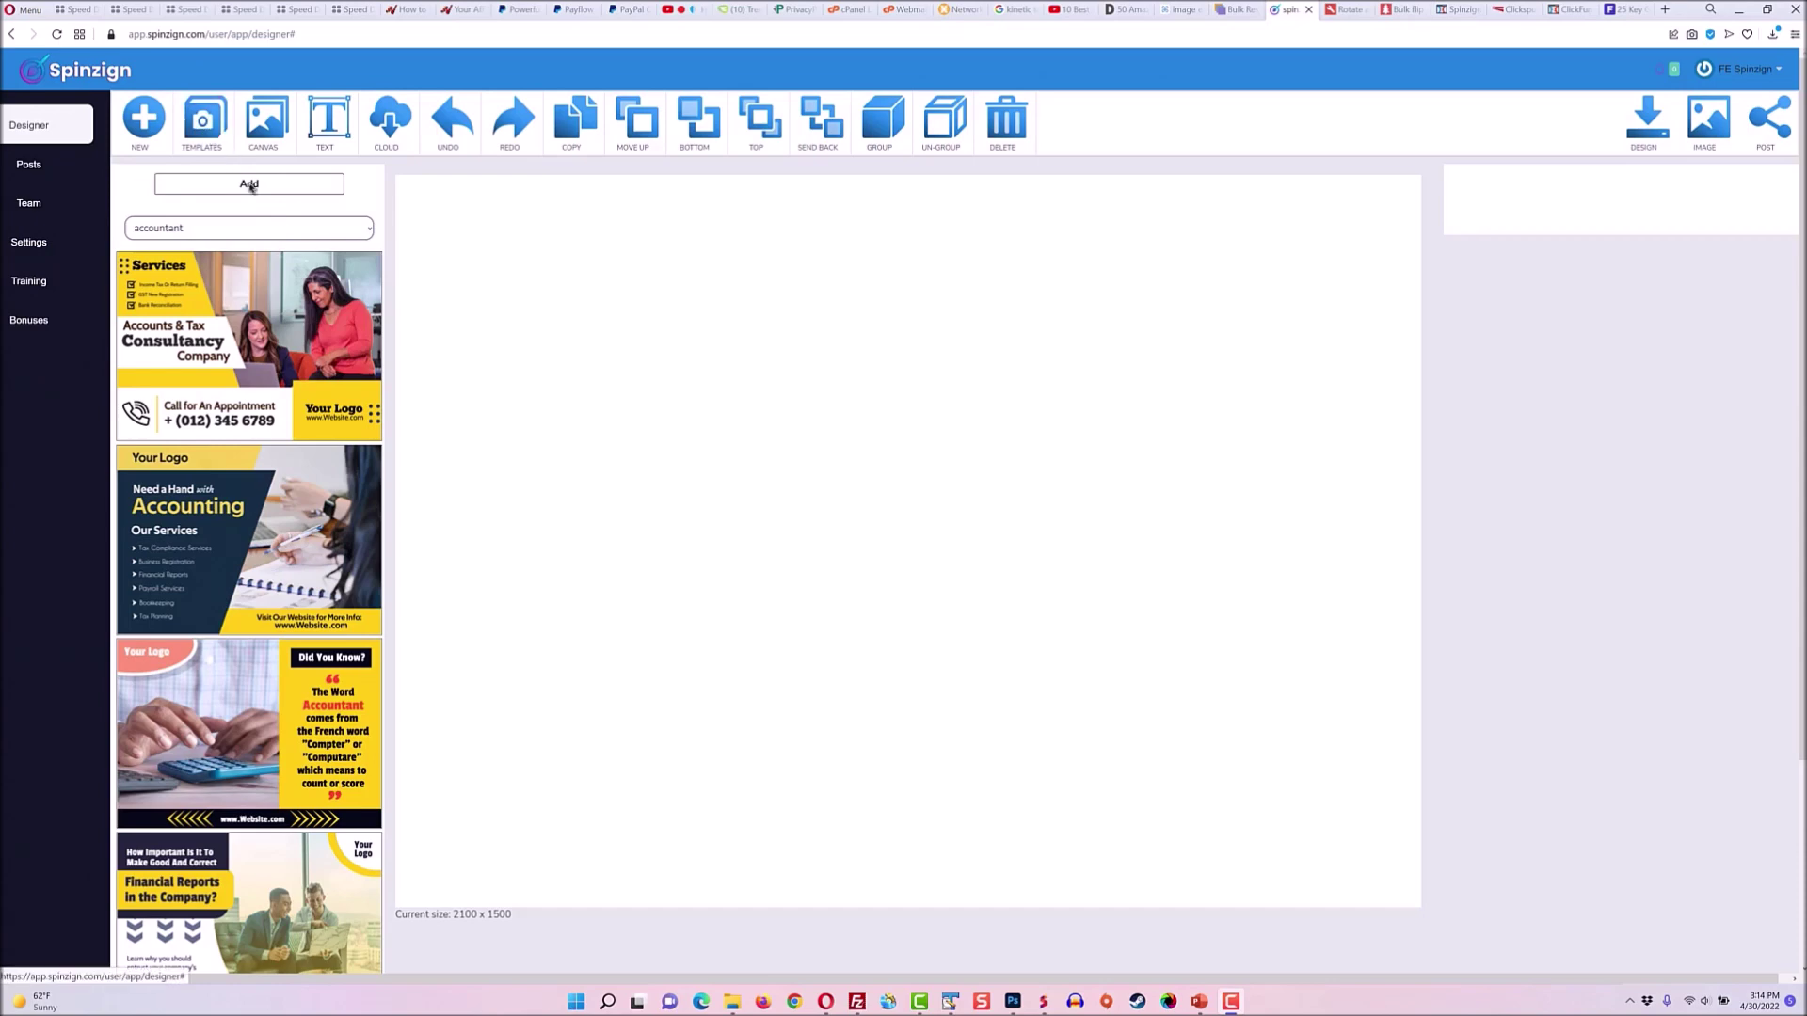
Step the template category past car mechanic, education, financial planner, home and lawyer to 'personal trainer and gym'.
left_click(296, 236)
left_click(296, 231)
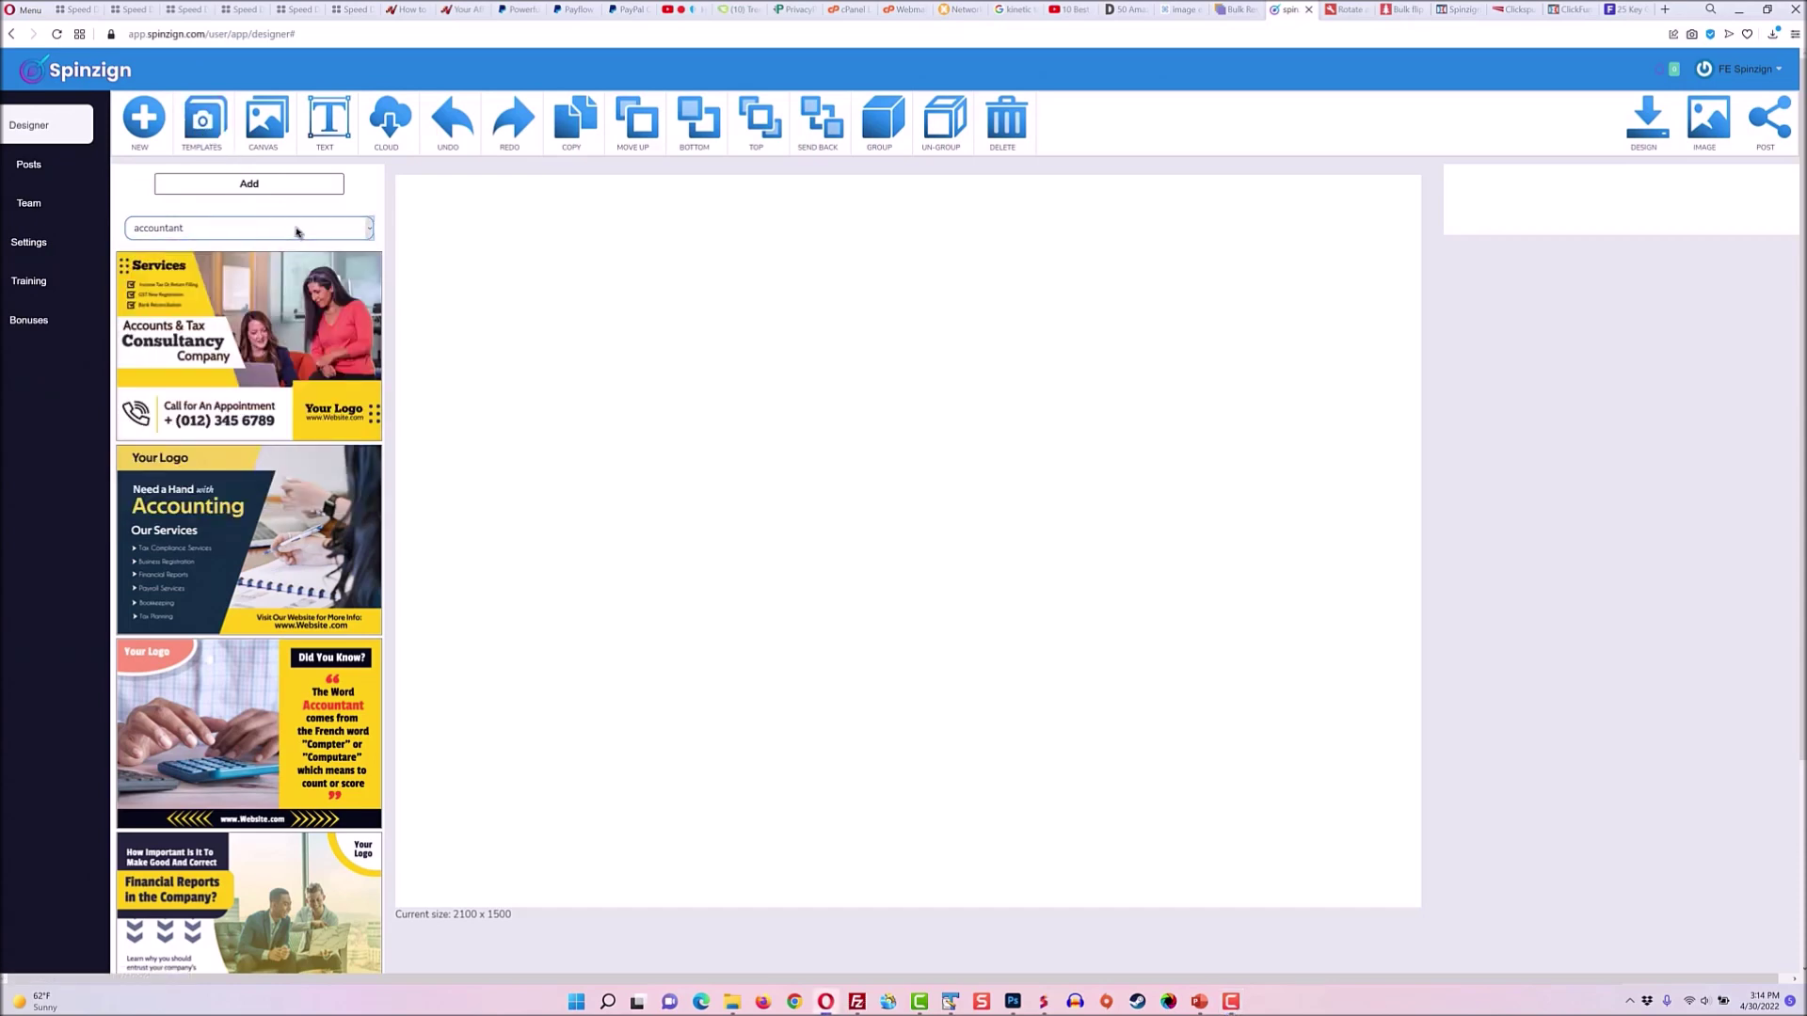
key("Down")
key("Down")
key("Down")
key("Down")
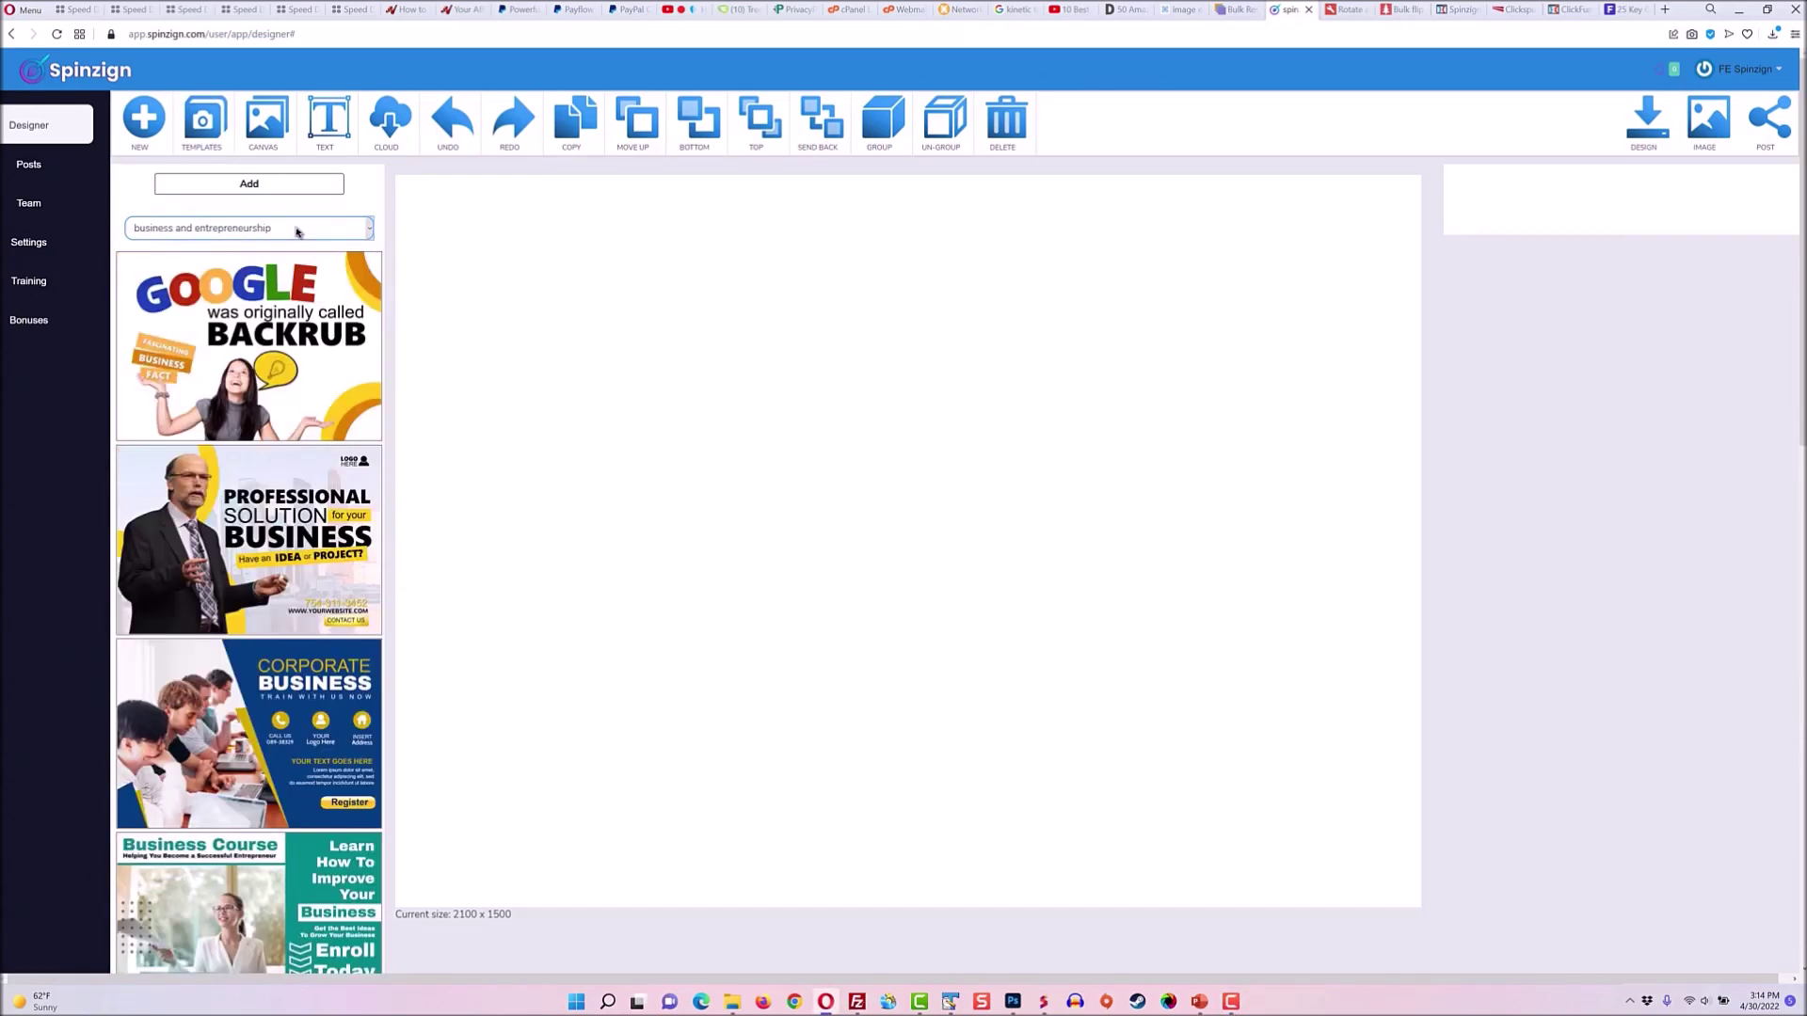
key("Down")
key("Down")
key("Down")
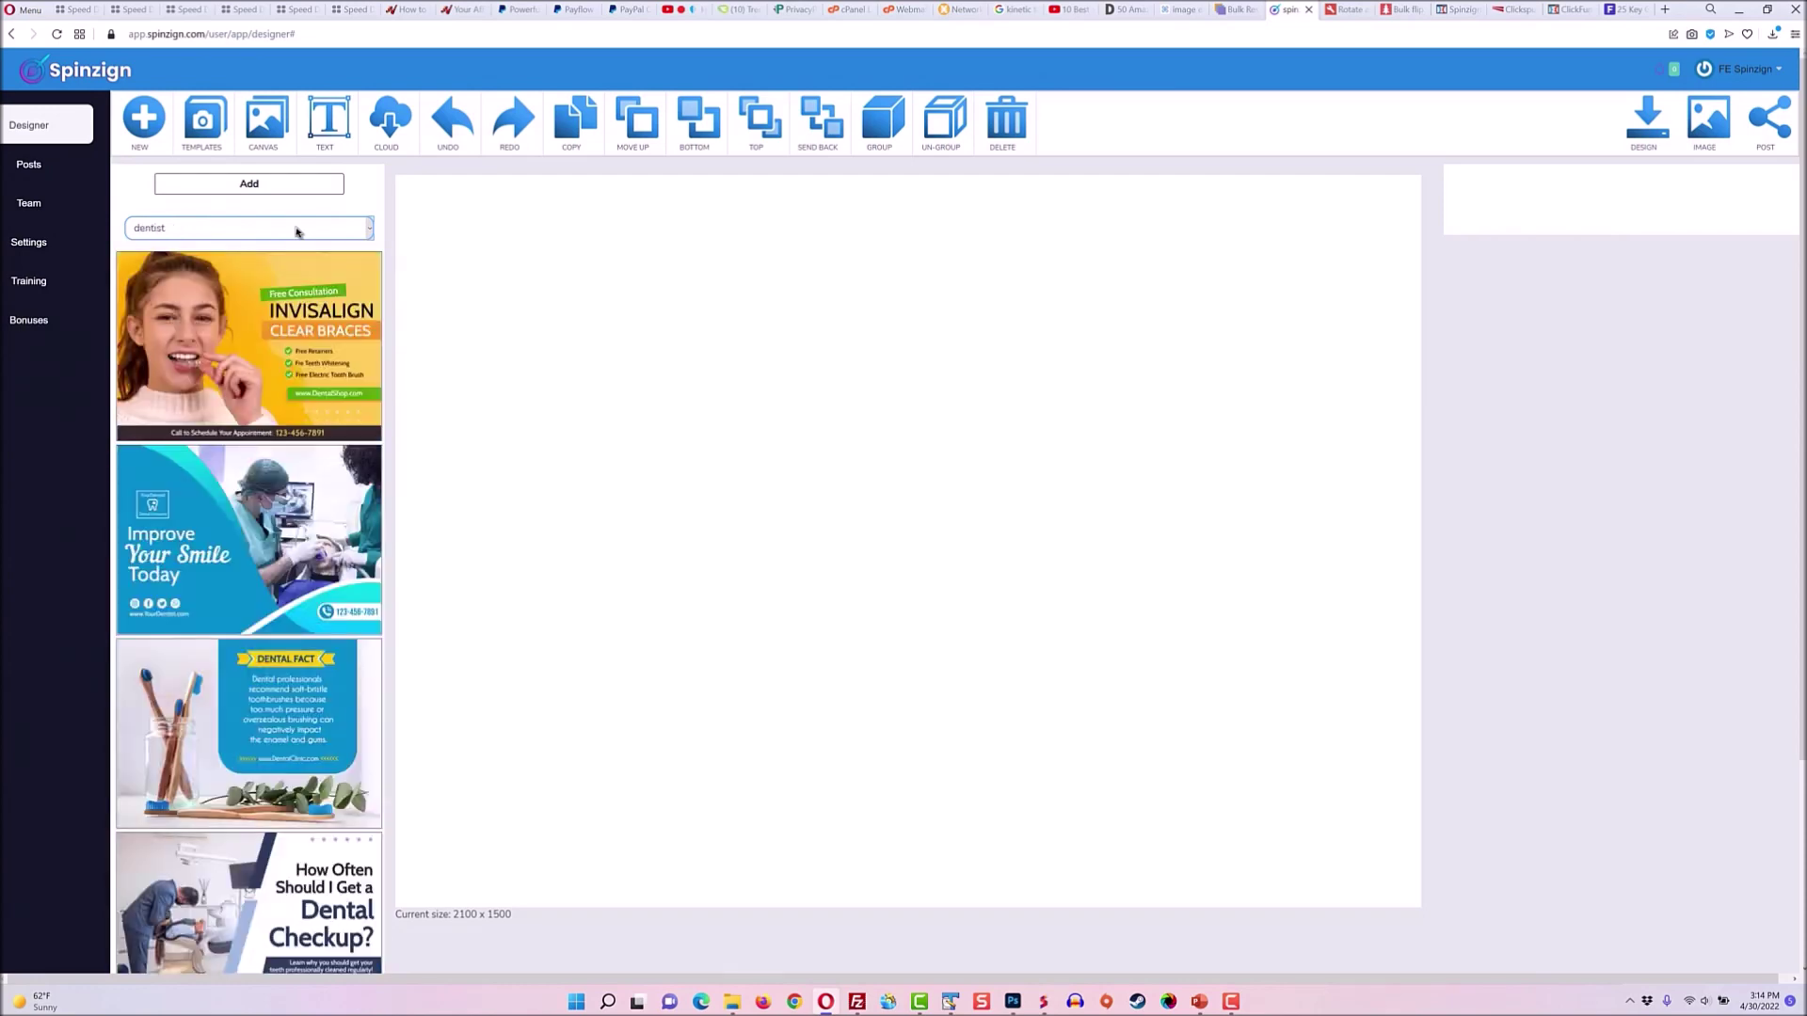
key("Down")
key("Down")
key("Down")
key("Down")
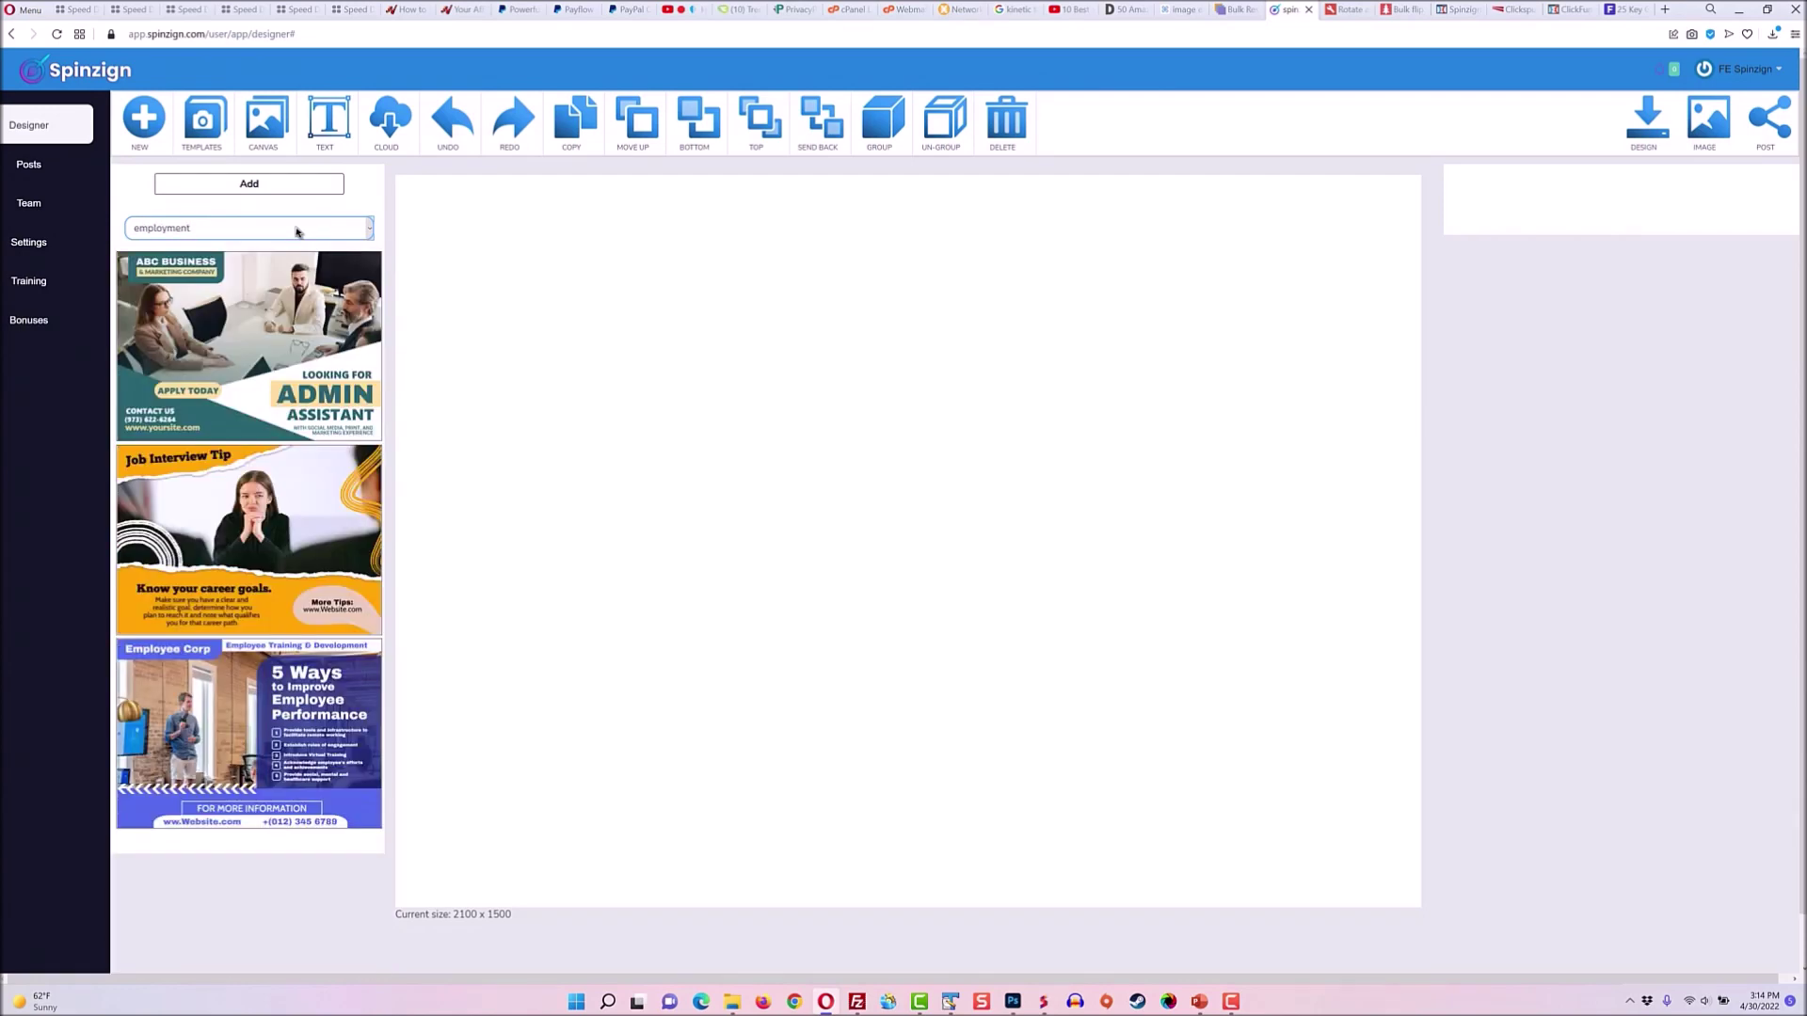
key("Down")
key("Down")
key("Down")
key("Down")
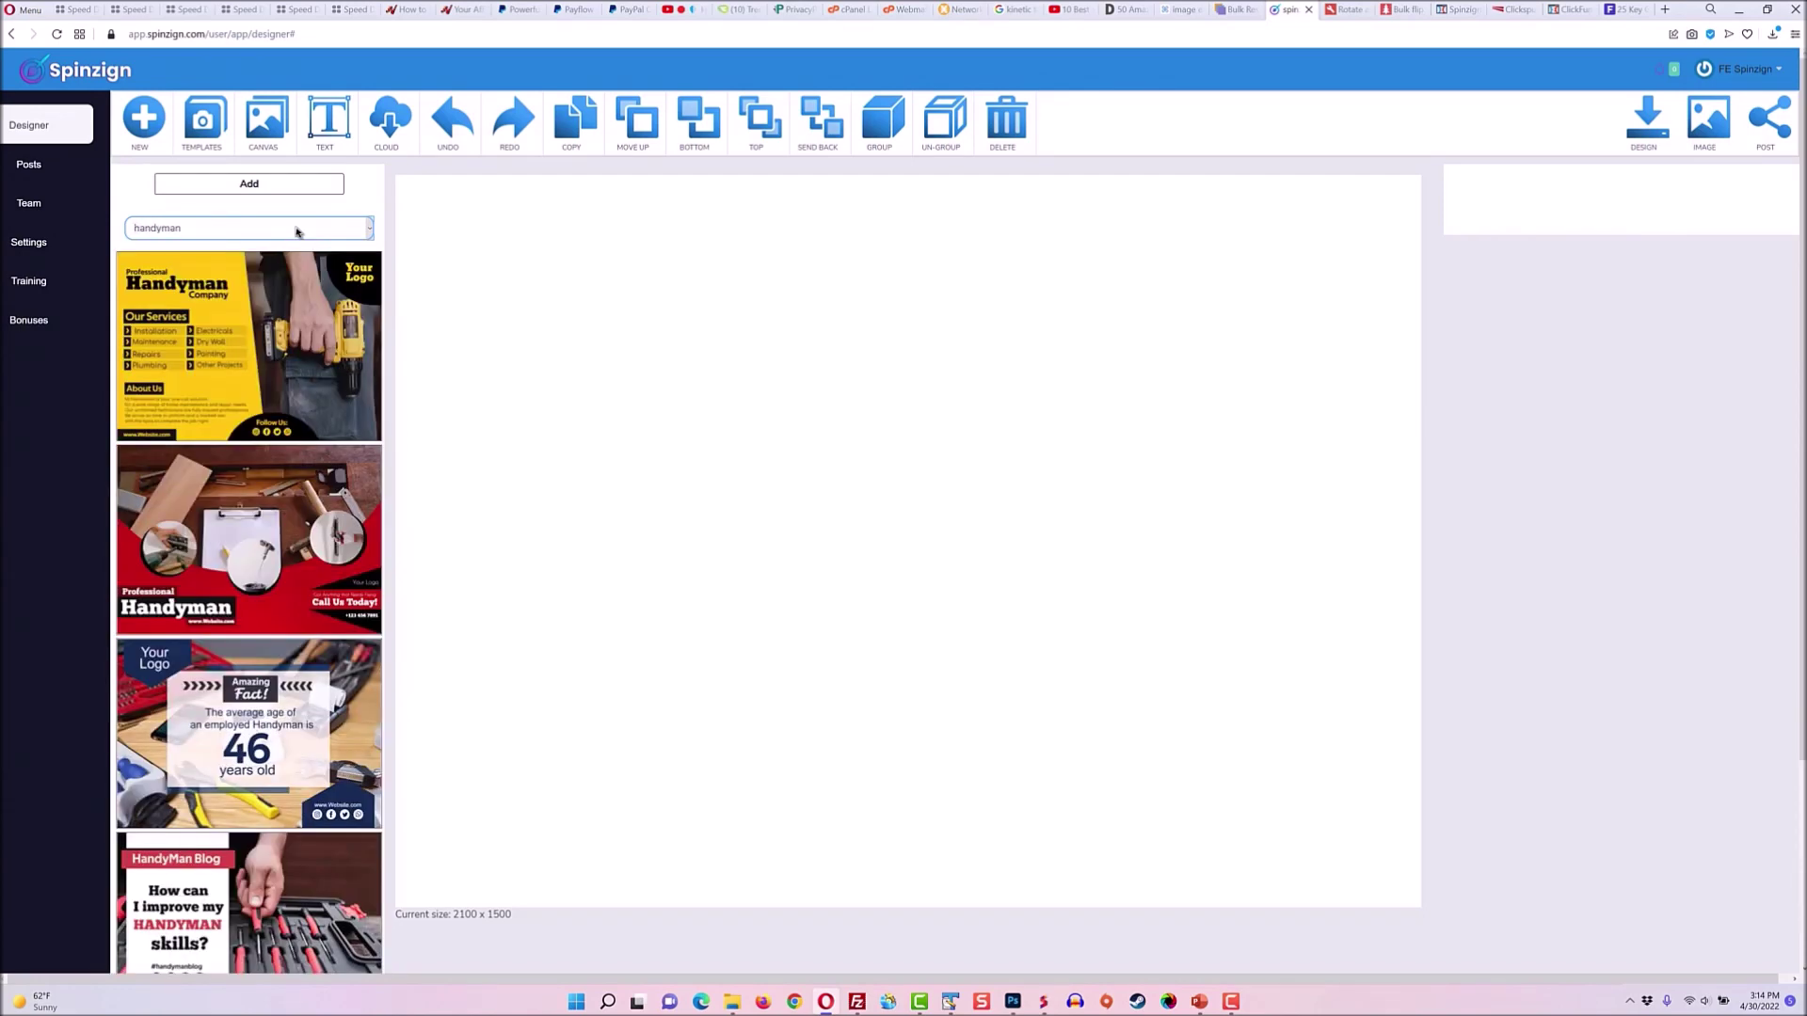
key("Down")
key("Down")
key("Down")
key("Down")
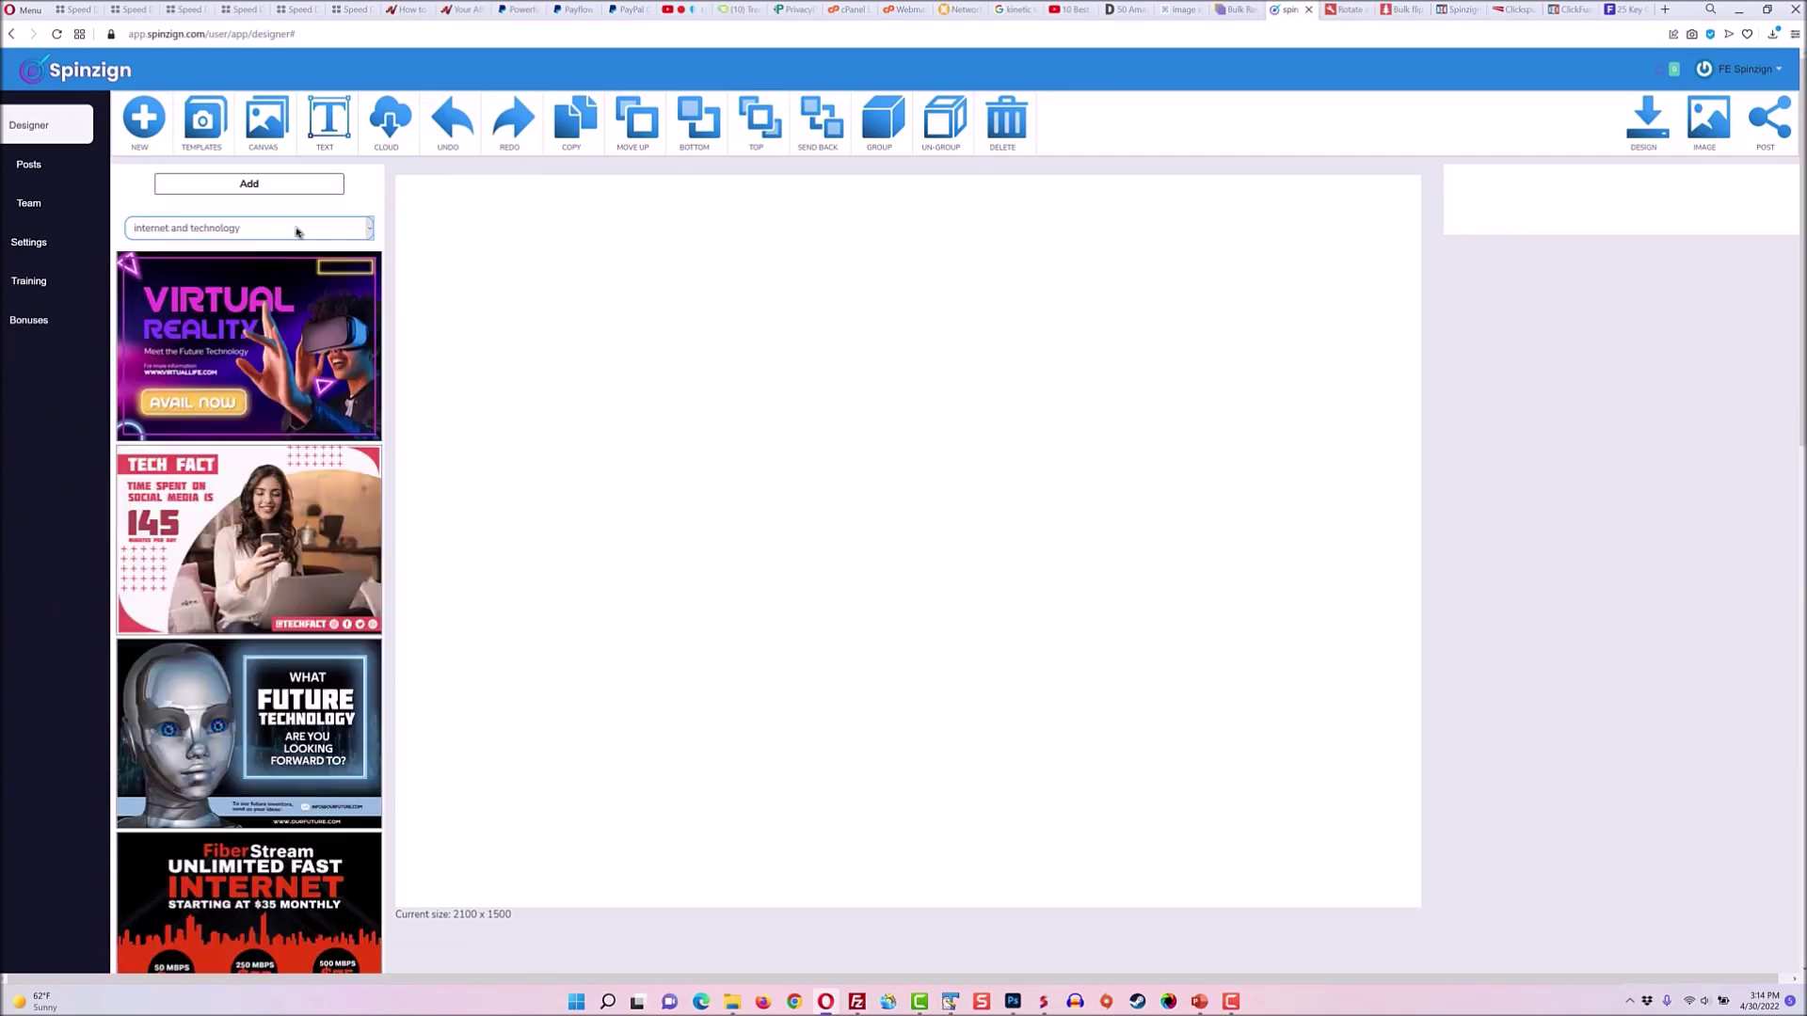
key("Down")
key("Down")
key("Down")
key("Down")
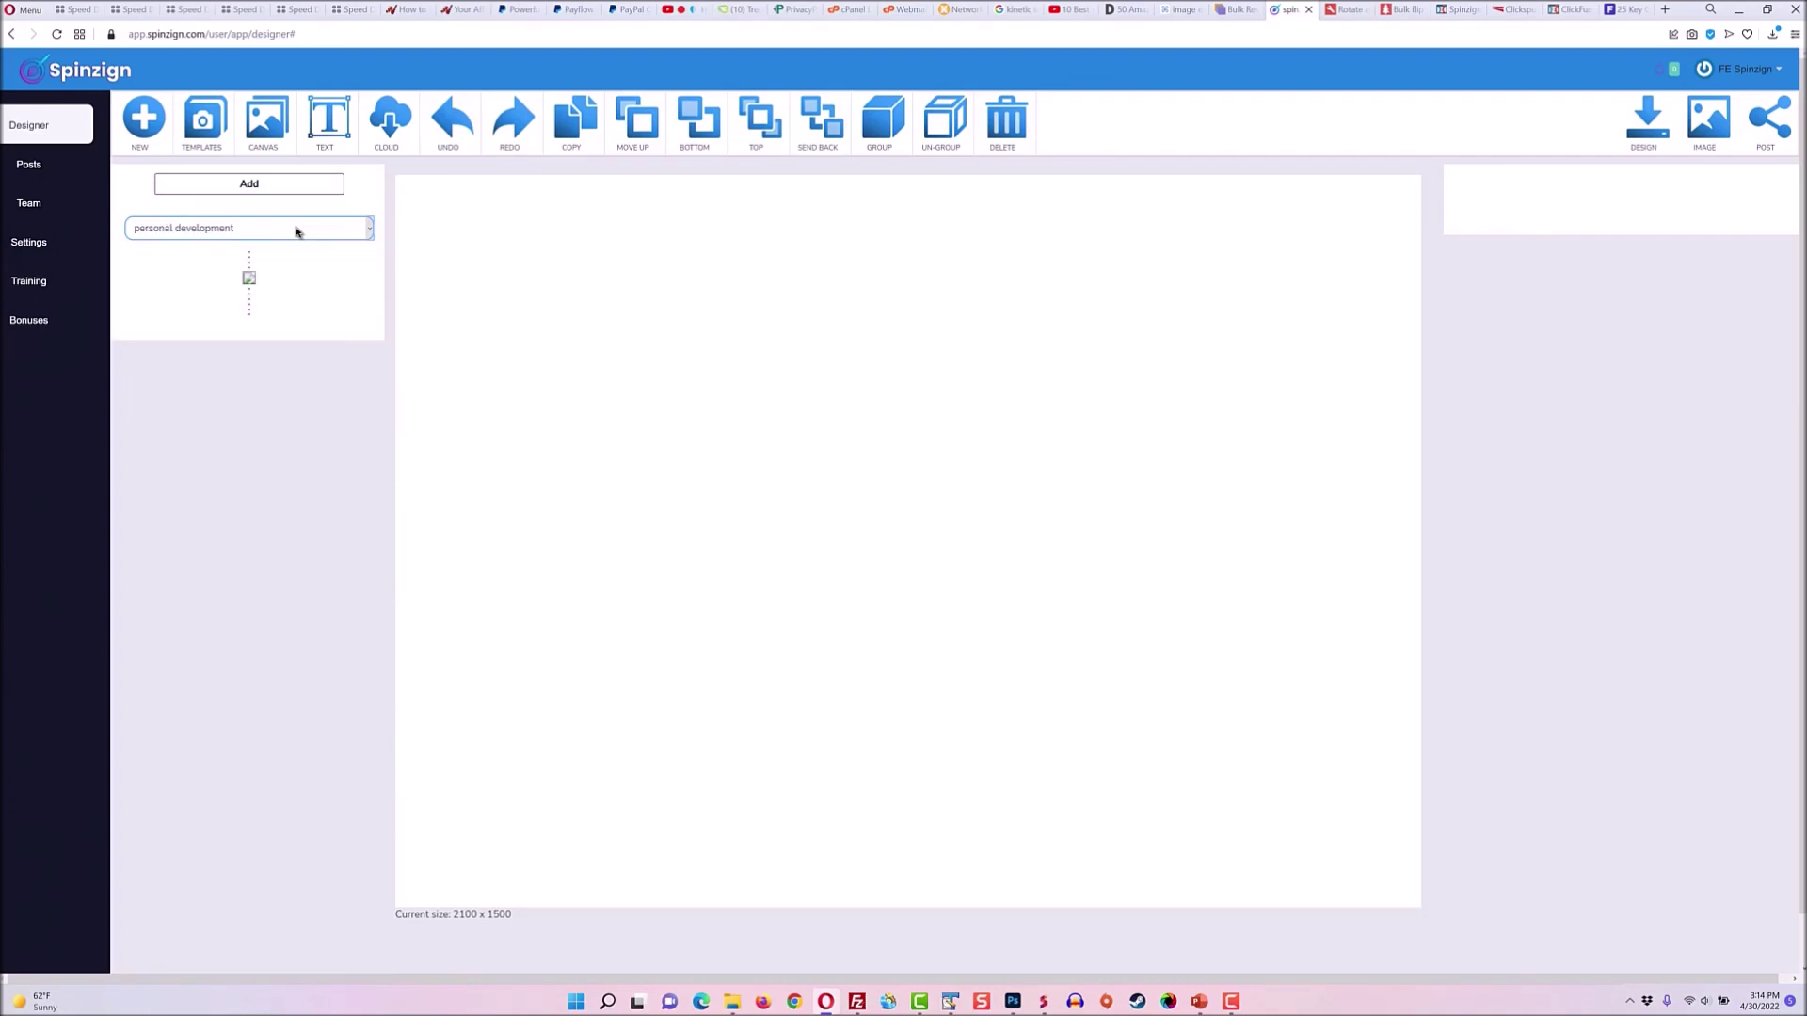
Load the Start Training Today template, then nudge the Lorem ipsum paragraph lower, shrink it and tilt it.
left_click(273, 497)
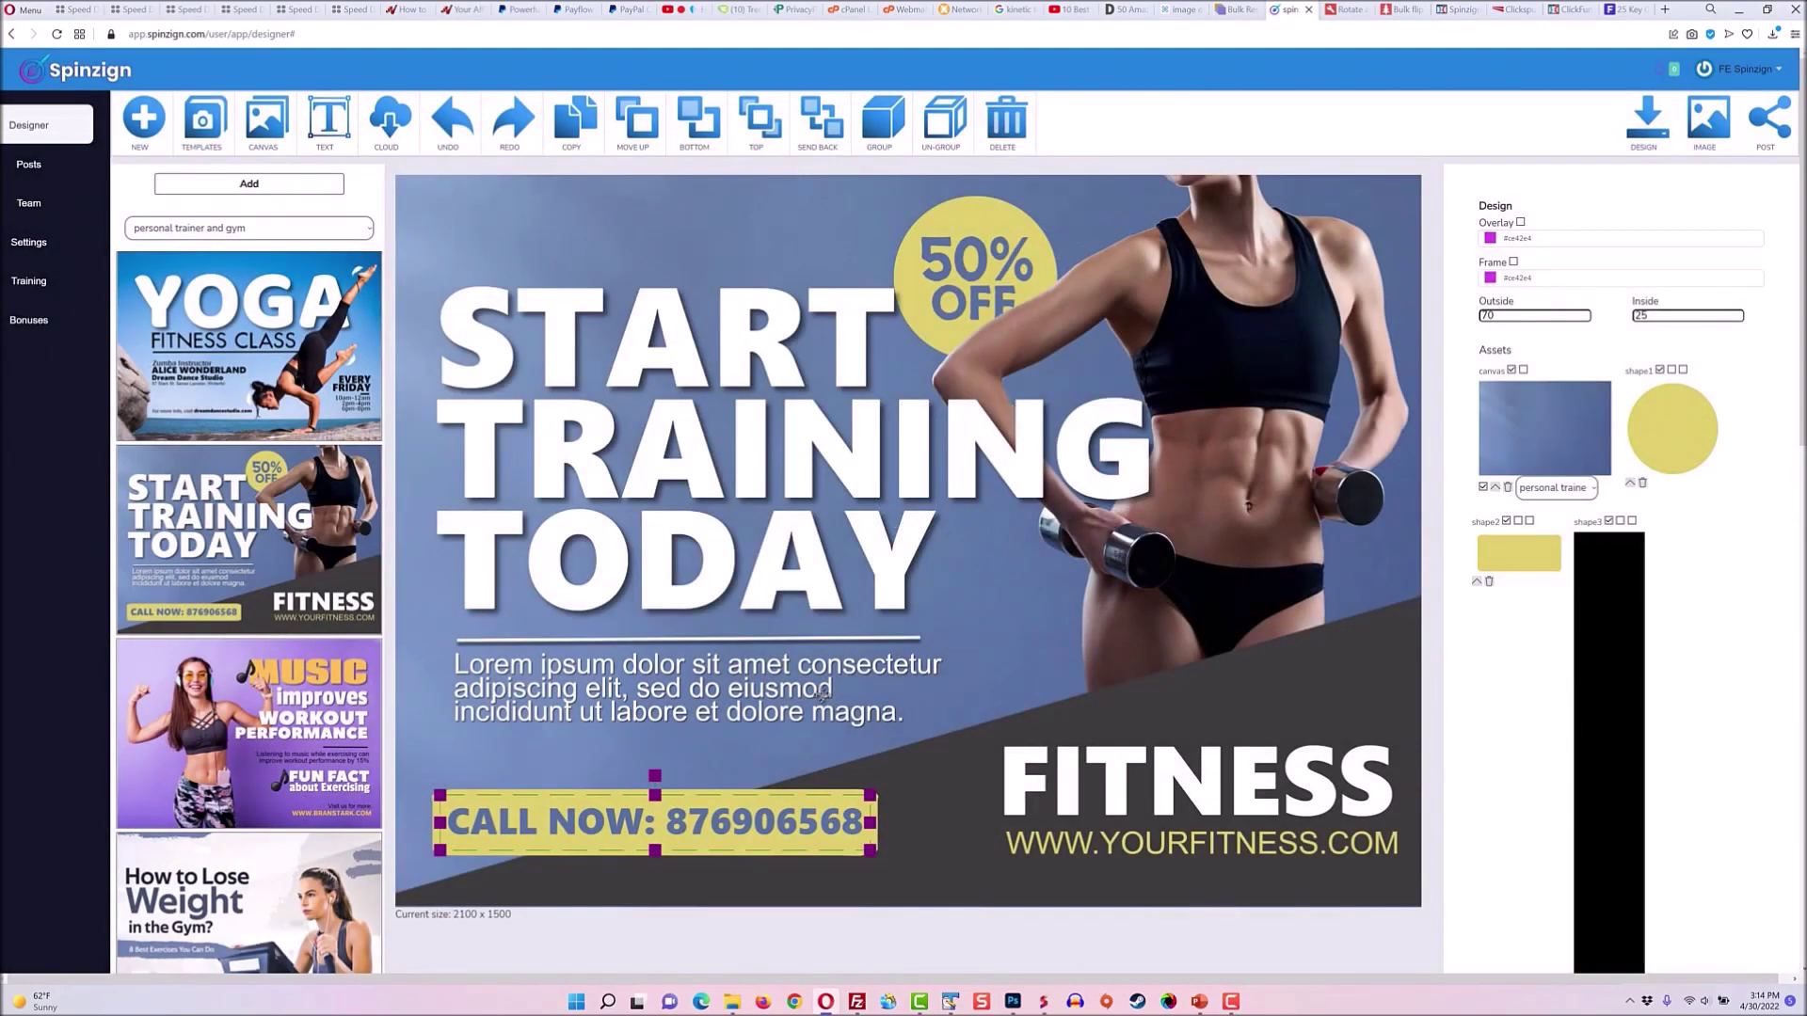
mouse_move(819, 690)
left_mouse_down()
mouse_move(824, 726)
mouse_move(819, 698)
left_mouse_up()
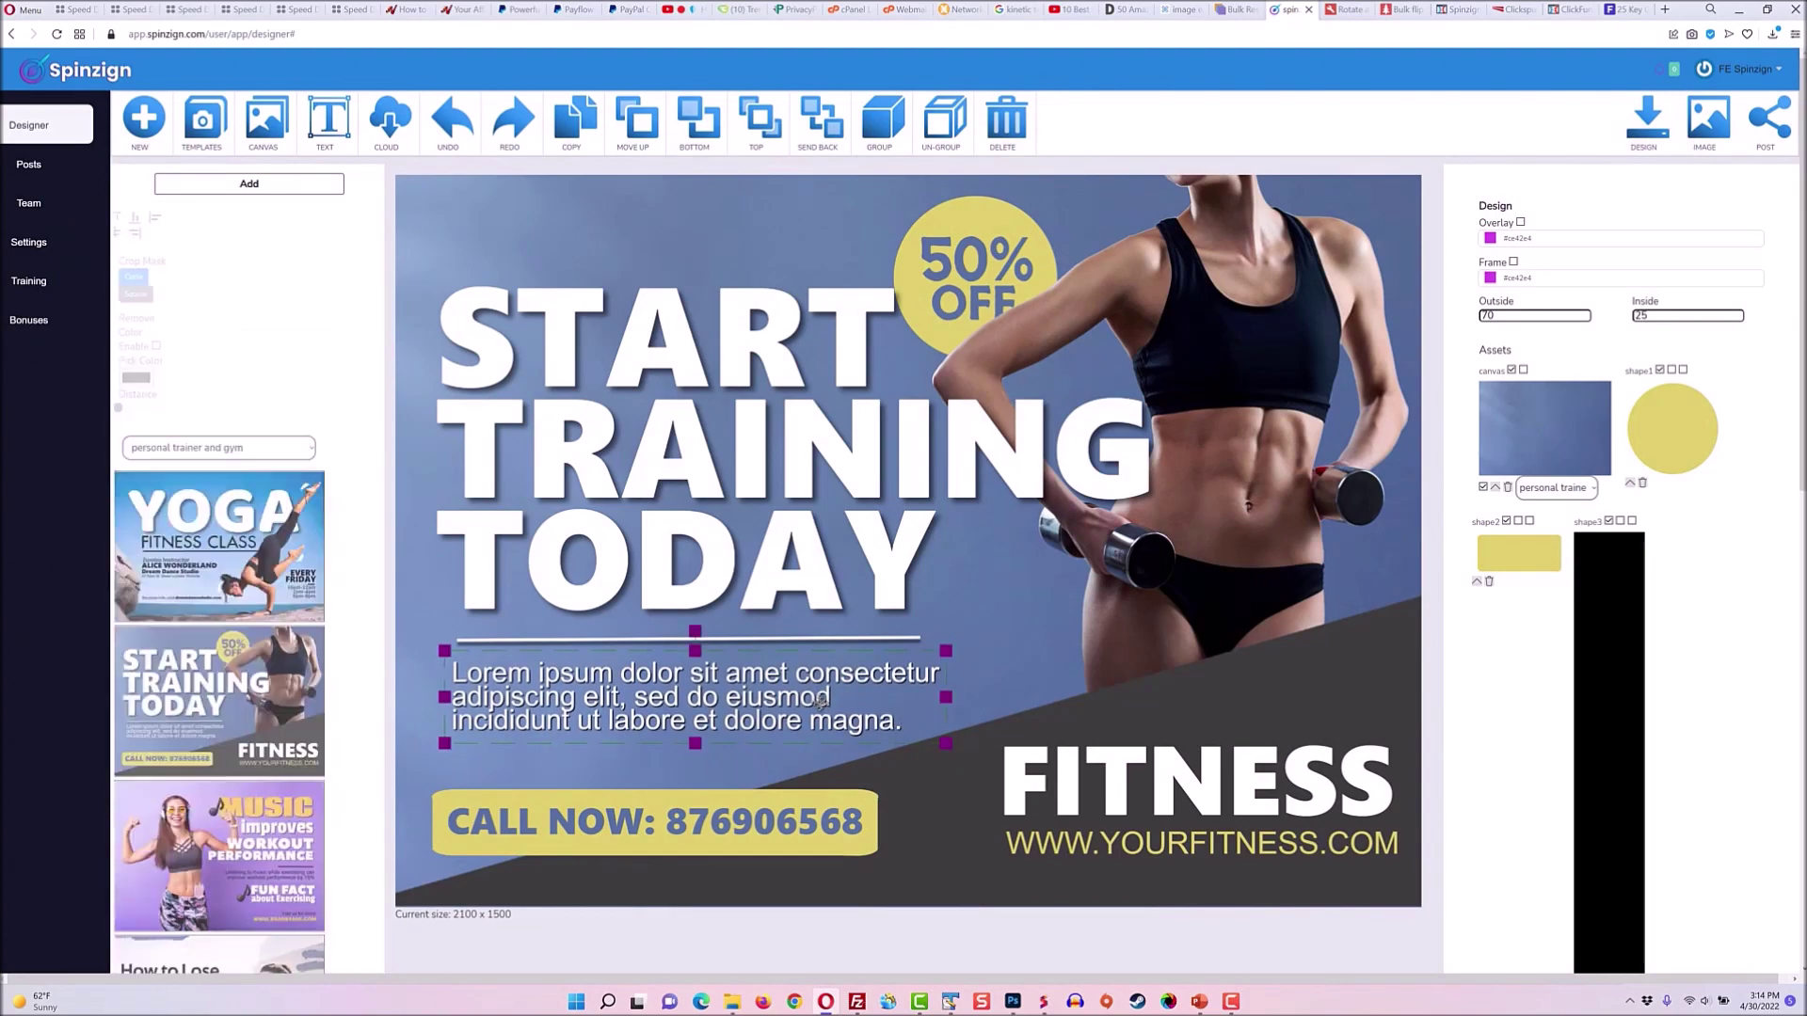
left_click_drag(945, 652, 901, 657)
mouse_move(674, 639)
left_mouse_down()
mouse_move(699, 641)
mouse_move(673, 635)
left_mouse_up()
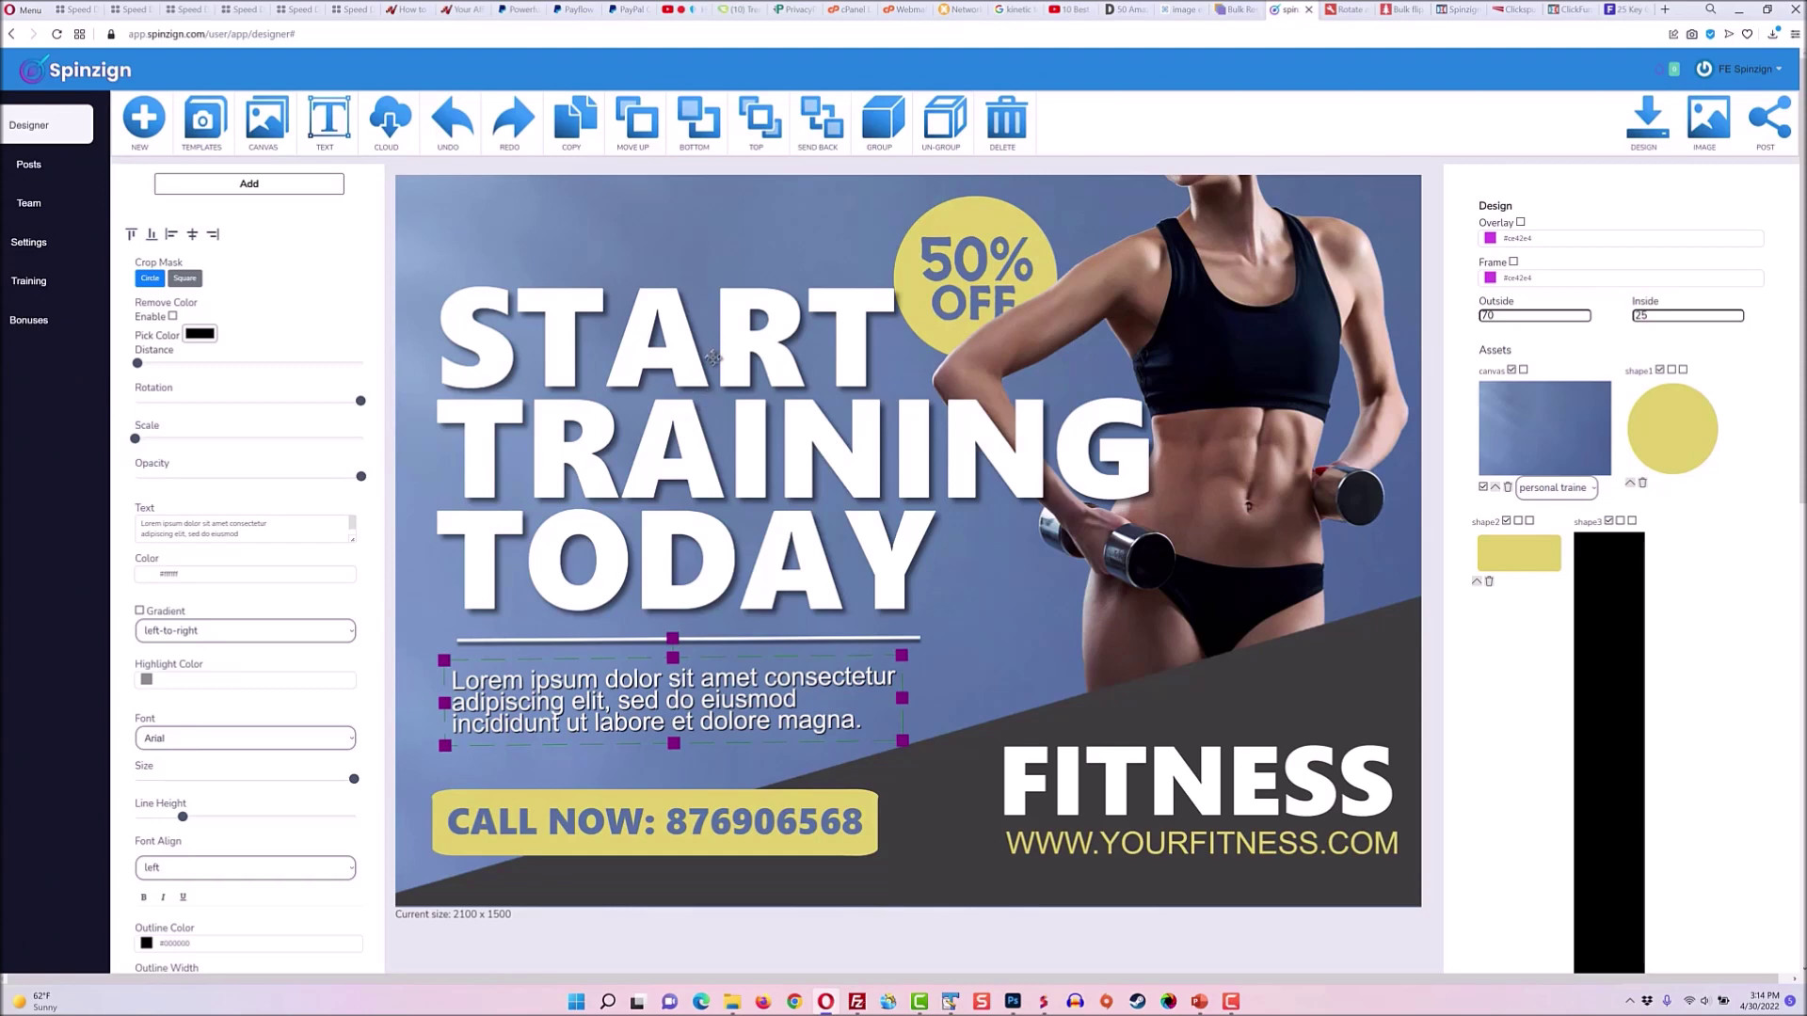
Look through the Import options from the Add panel's element types.
left_click(273, 188)
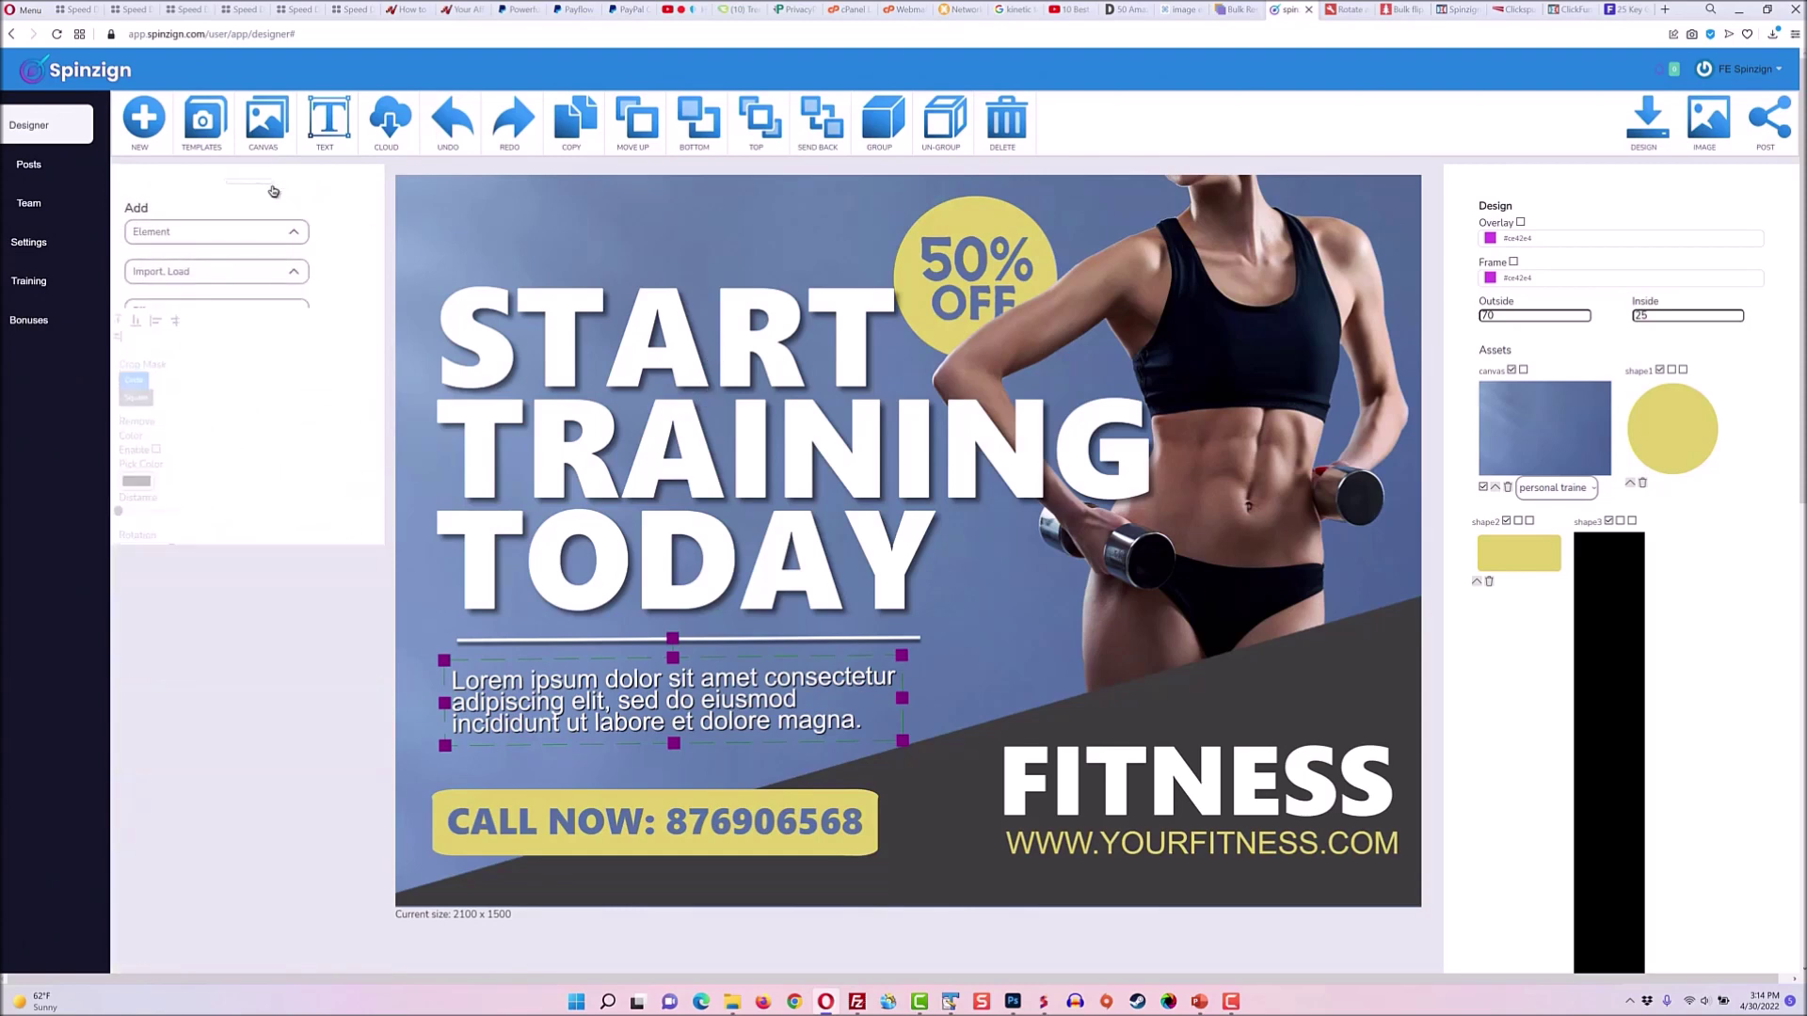
left_click(222, 229)
left_click(200, 267)
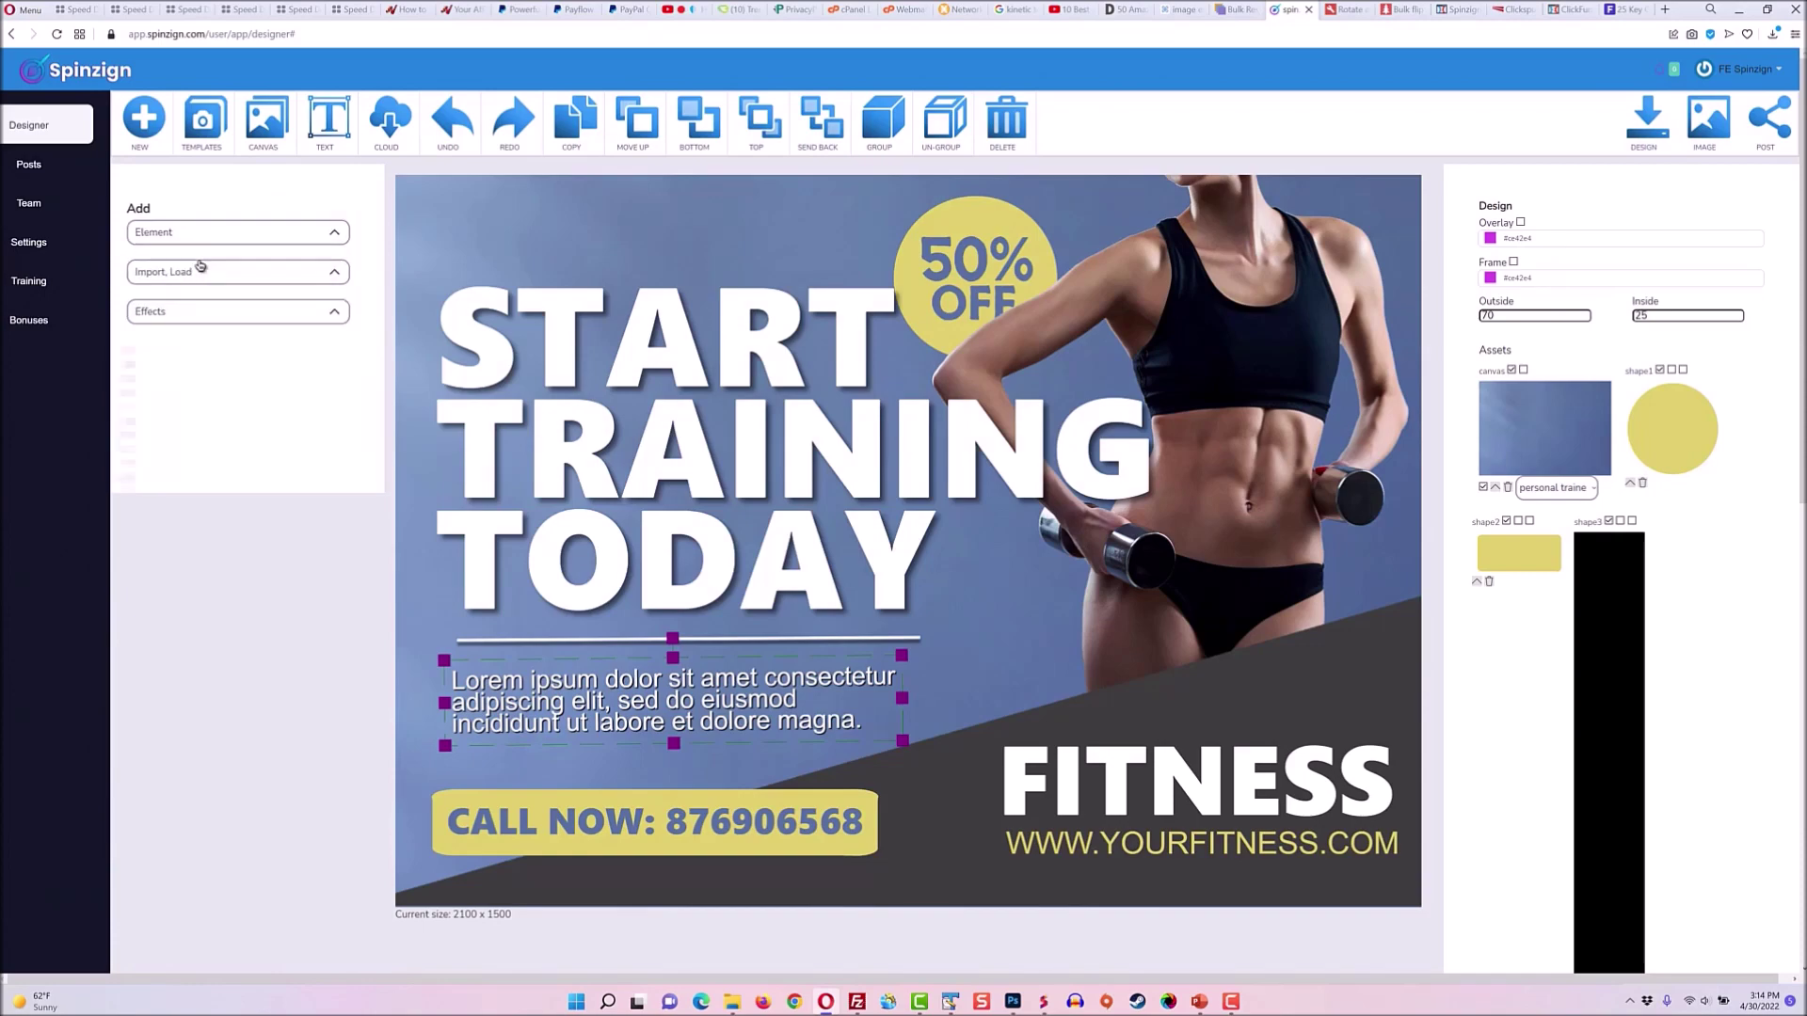
scroll(303, 393, "down", 5)
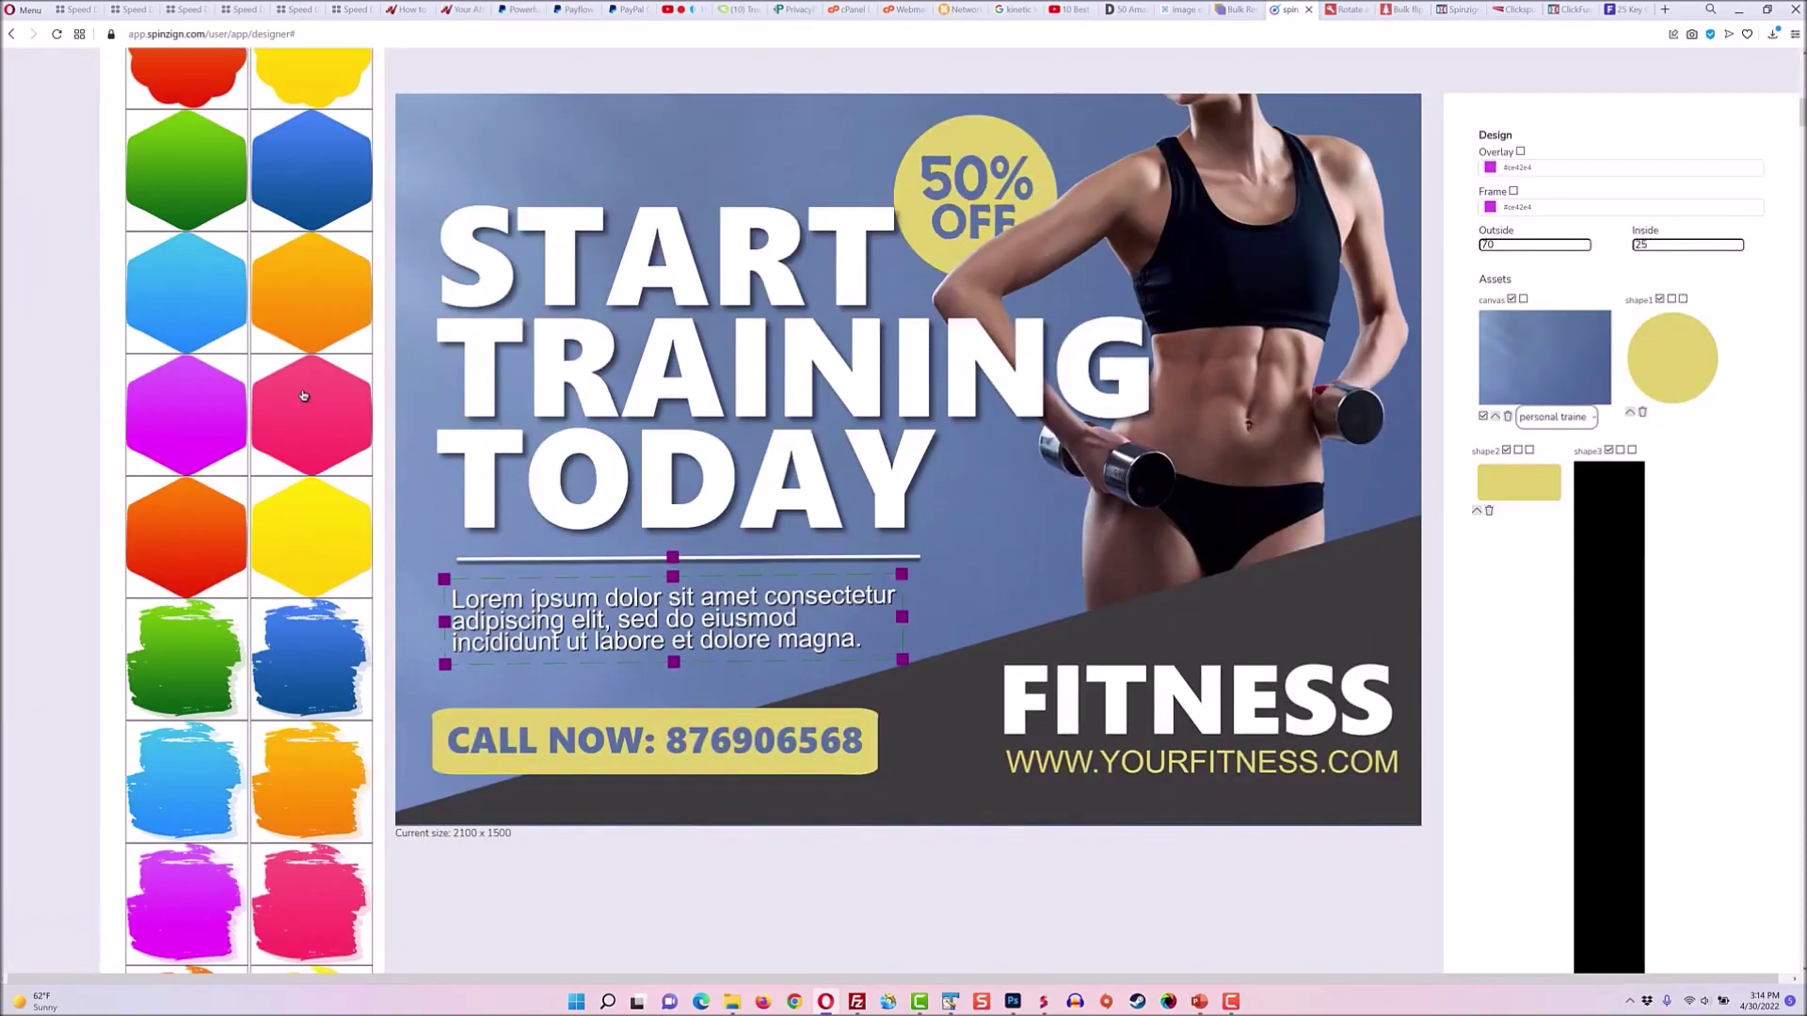
scroll(303, 394, "up", 10)
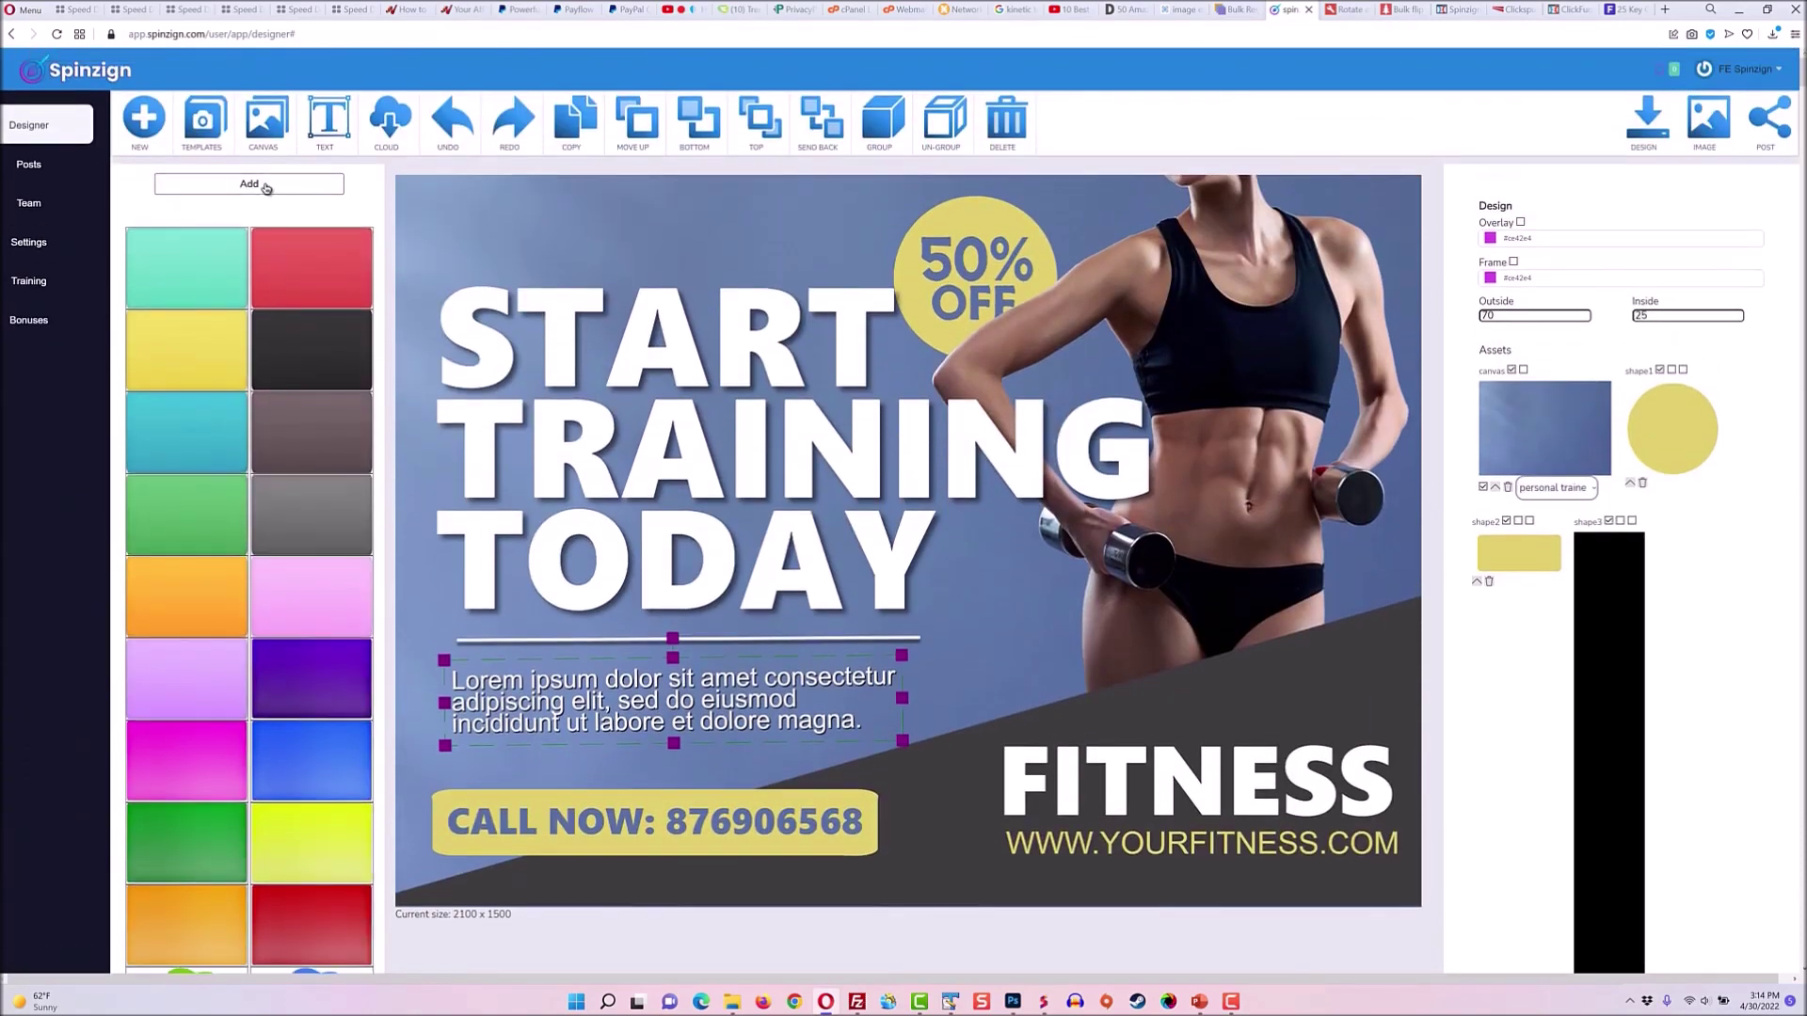
Browse the bullet and then button graphics in the Graphics library, and return to the Add options.
left_click(266, 186)
left_click(243, 232)
left_click(234, 278)
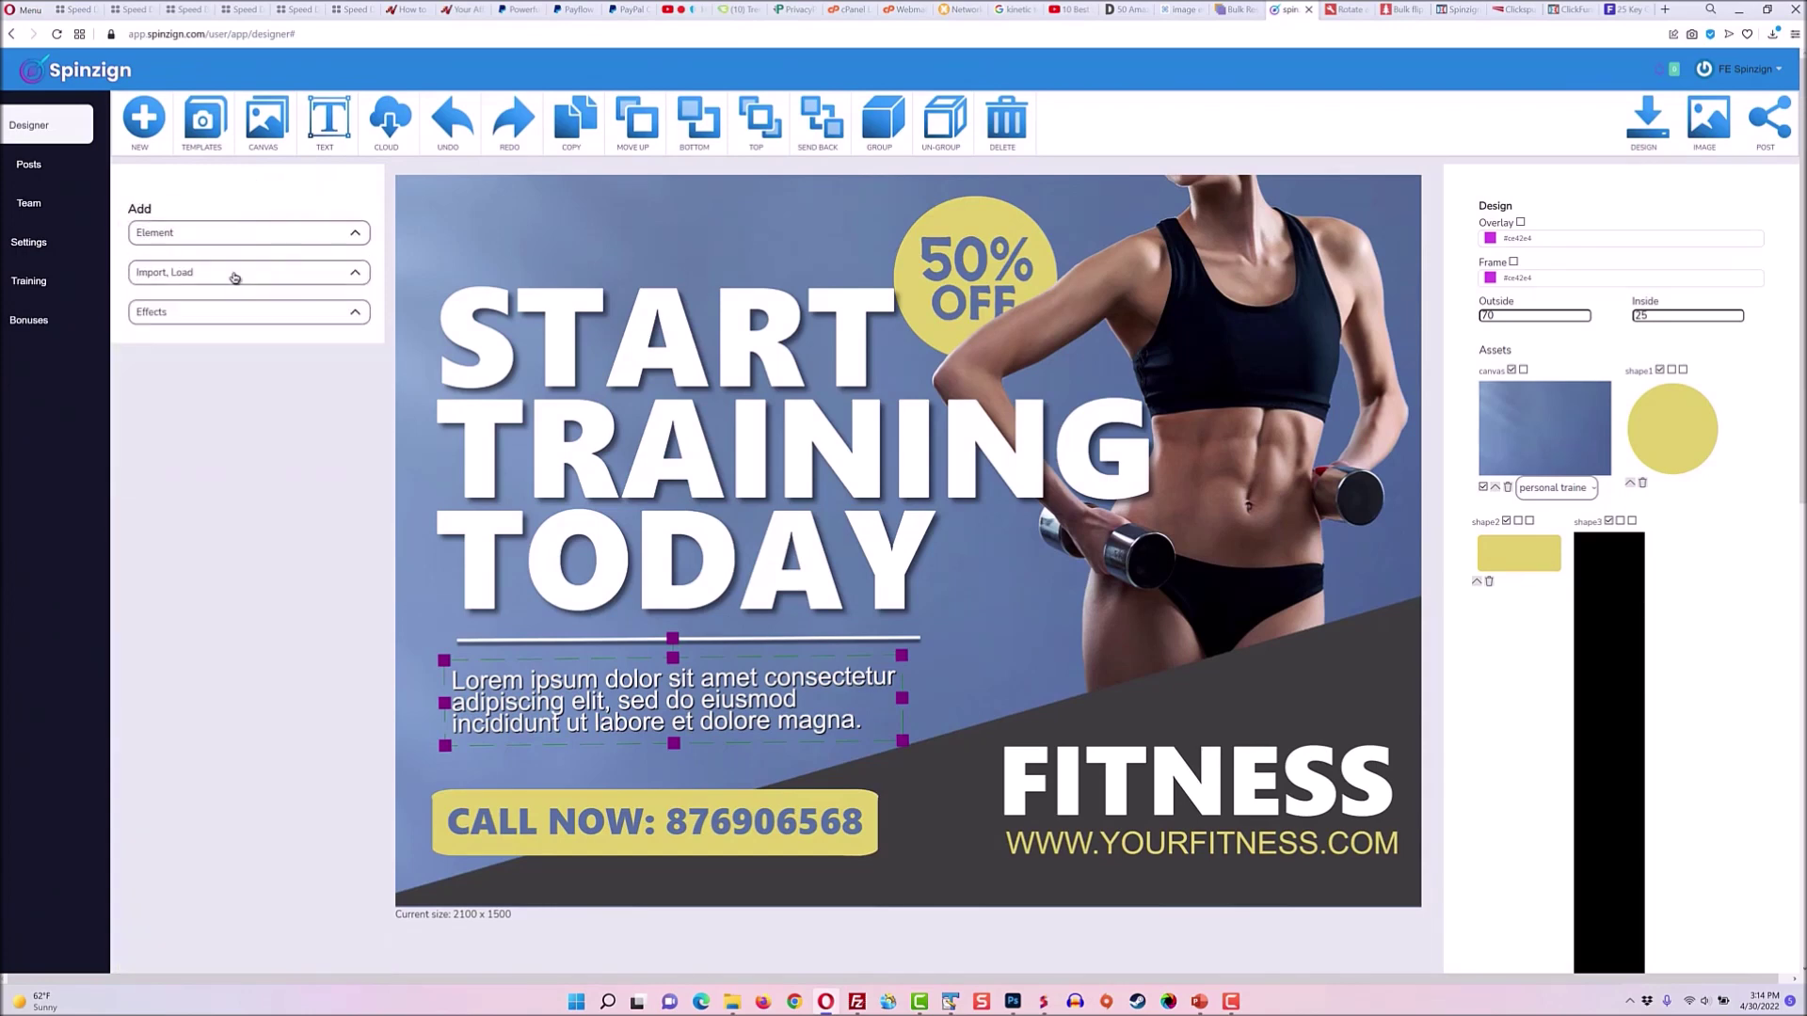
left_click(237, 247)
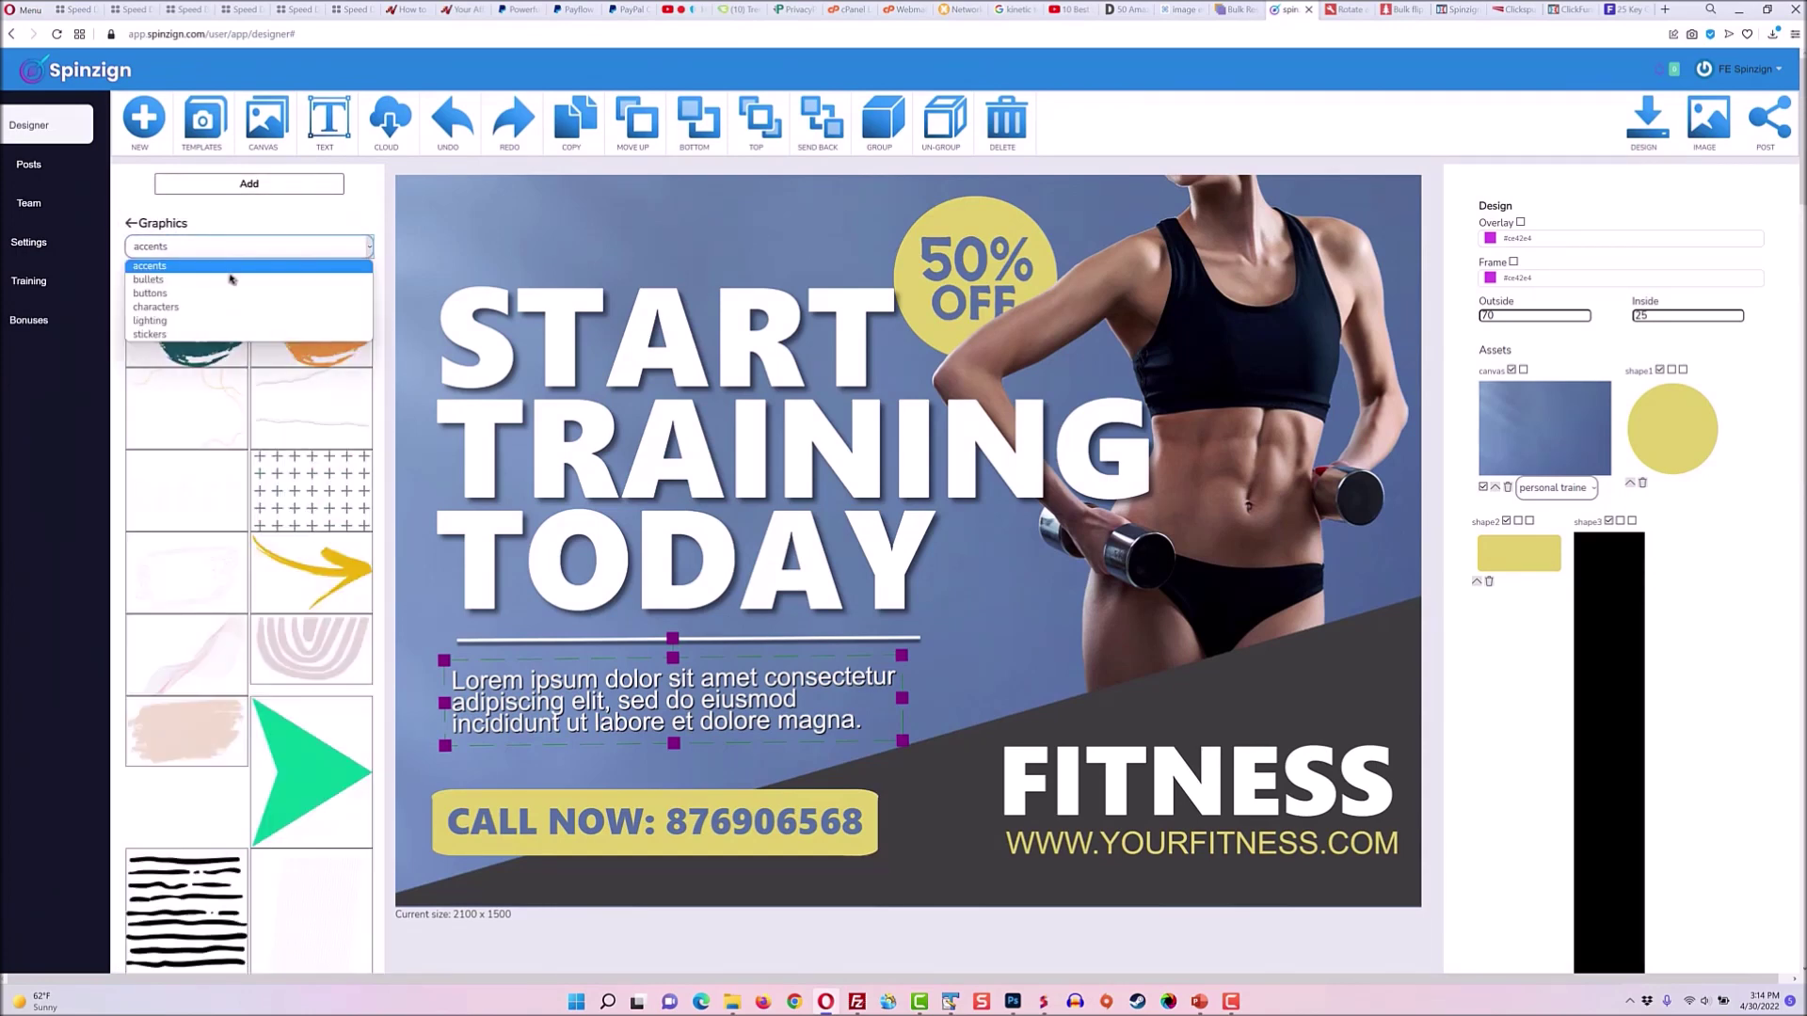
left_click(231, 278)
left_click(235, 247)
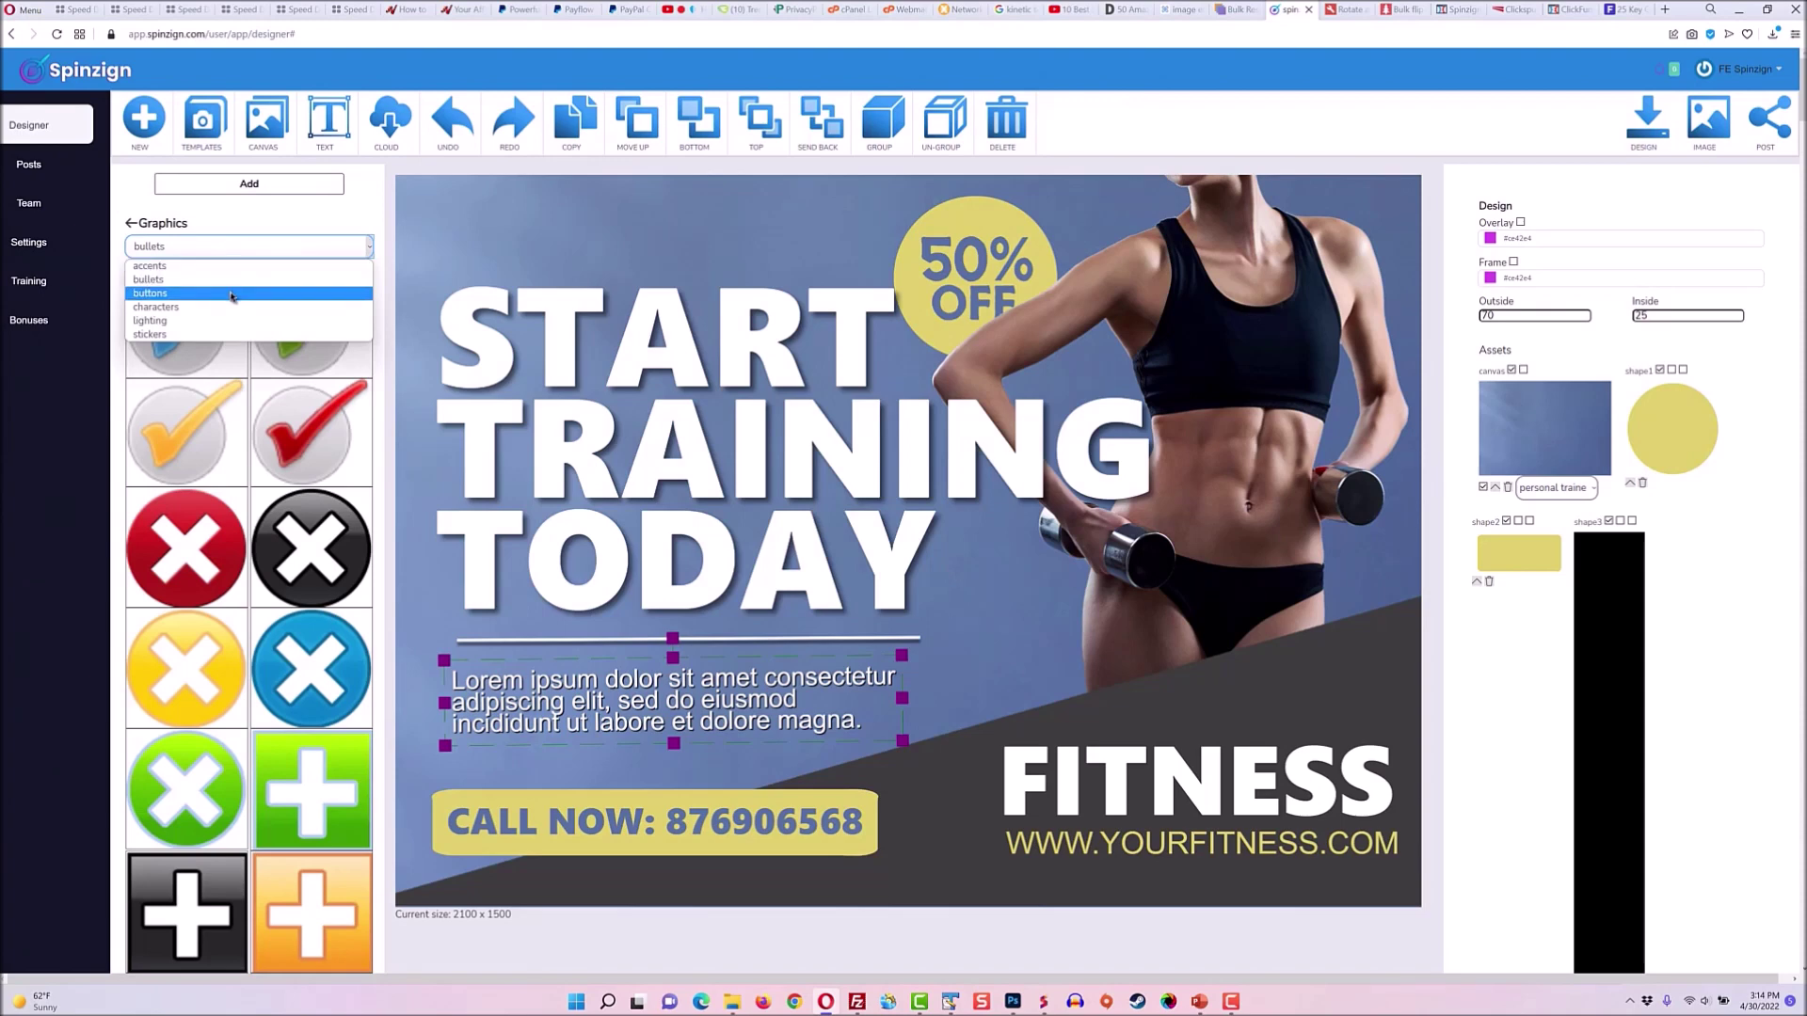
left_click(232, 295)
left_click(248, 247)
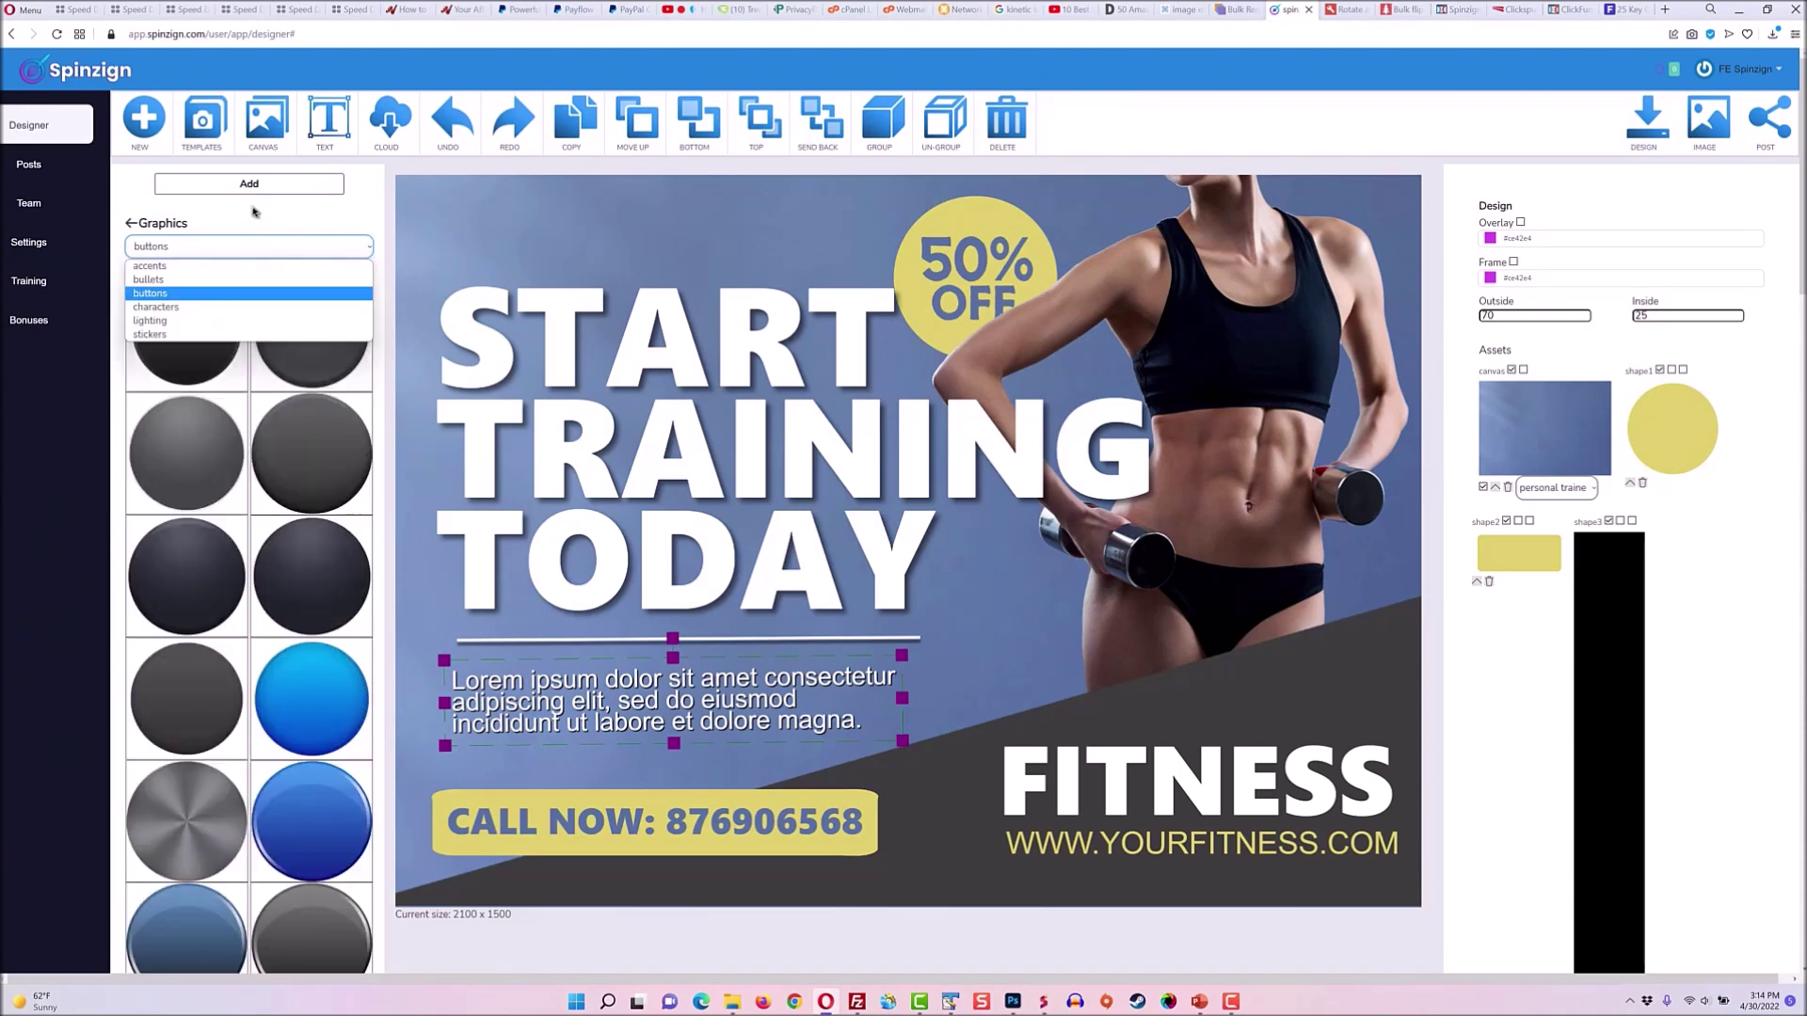
left_click(250, 184)
Browse the overlay images, then filter stock photos to personal trainer and gym.
left_click(238, 229)
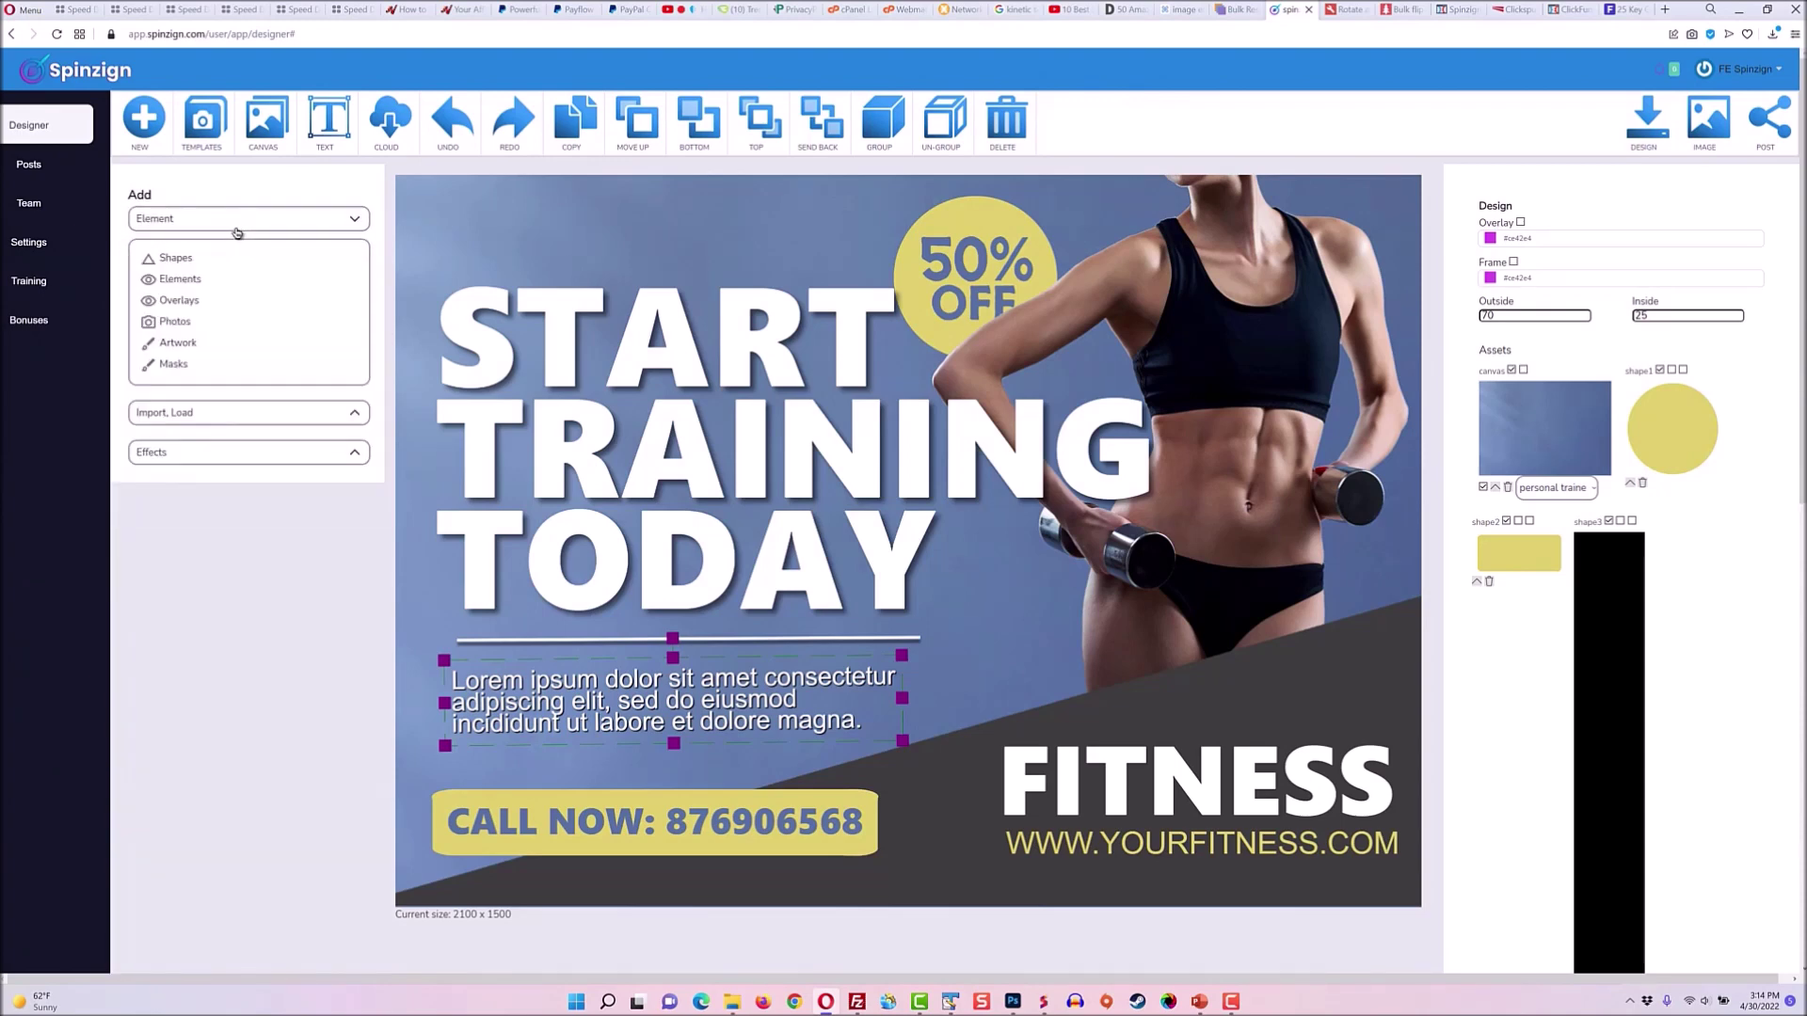
left_click(223, 298)
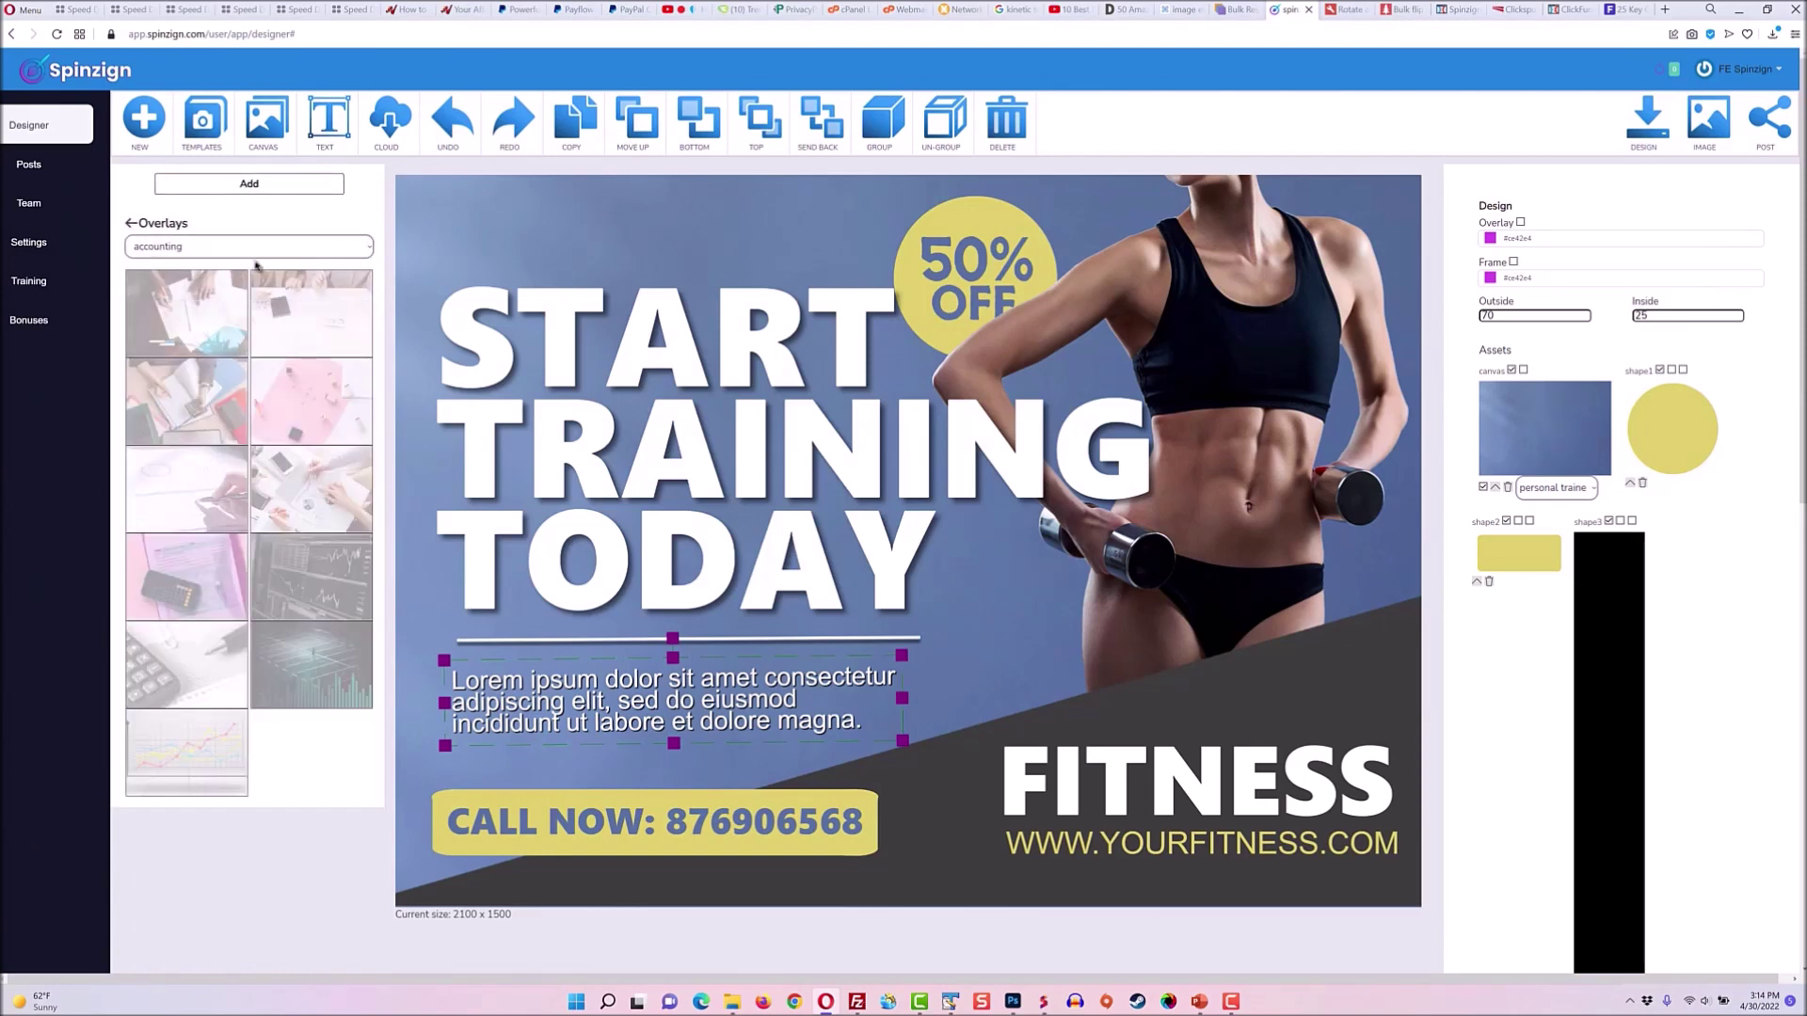
left_click(249, 185)
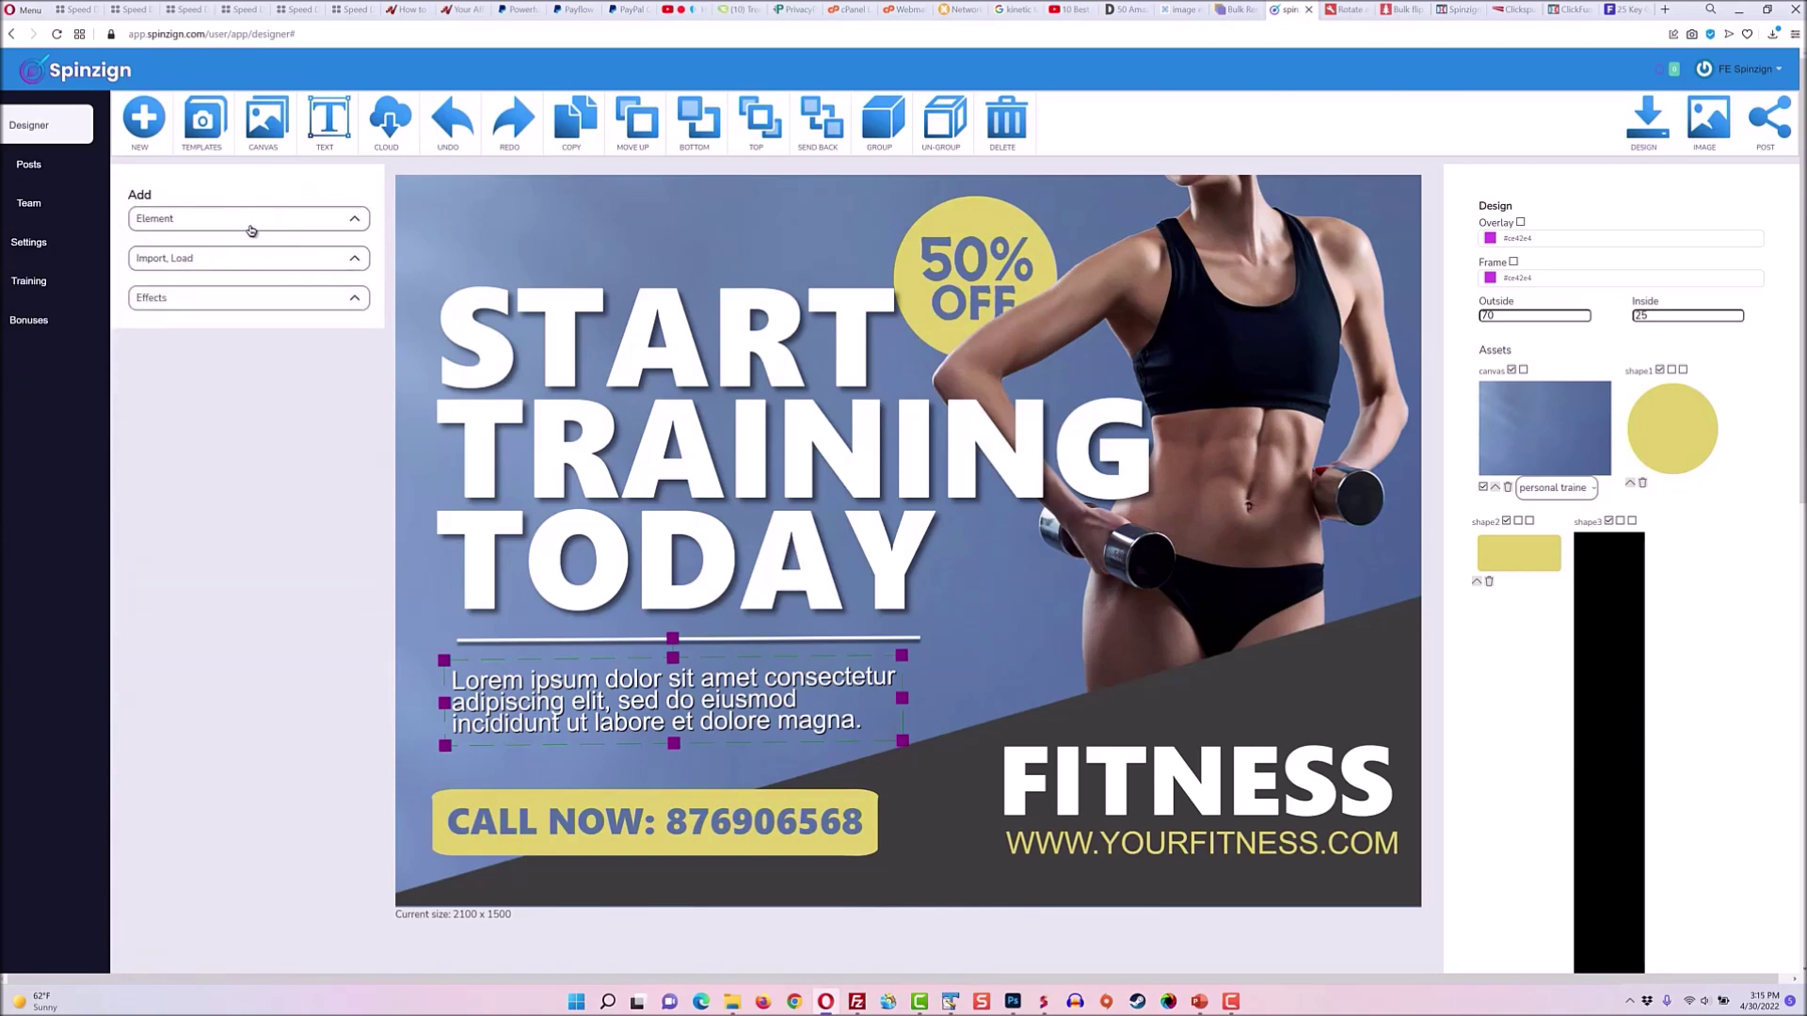
left_click(251, 226)
left_click(234, 325)
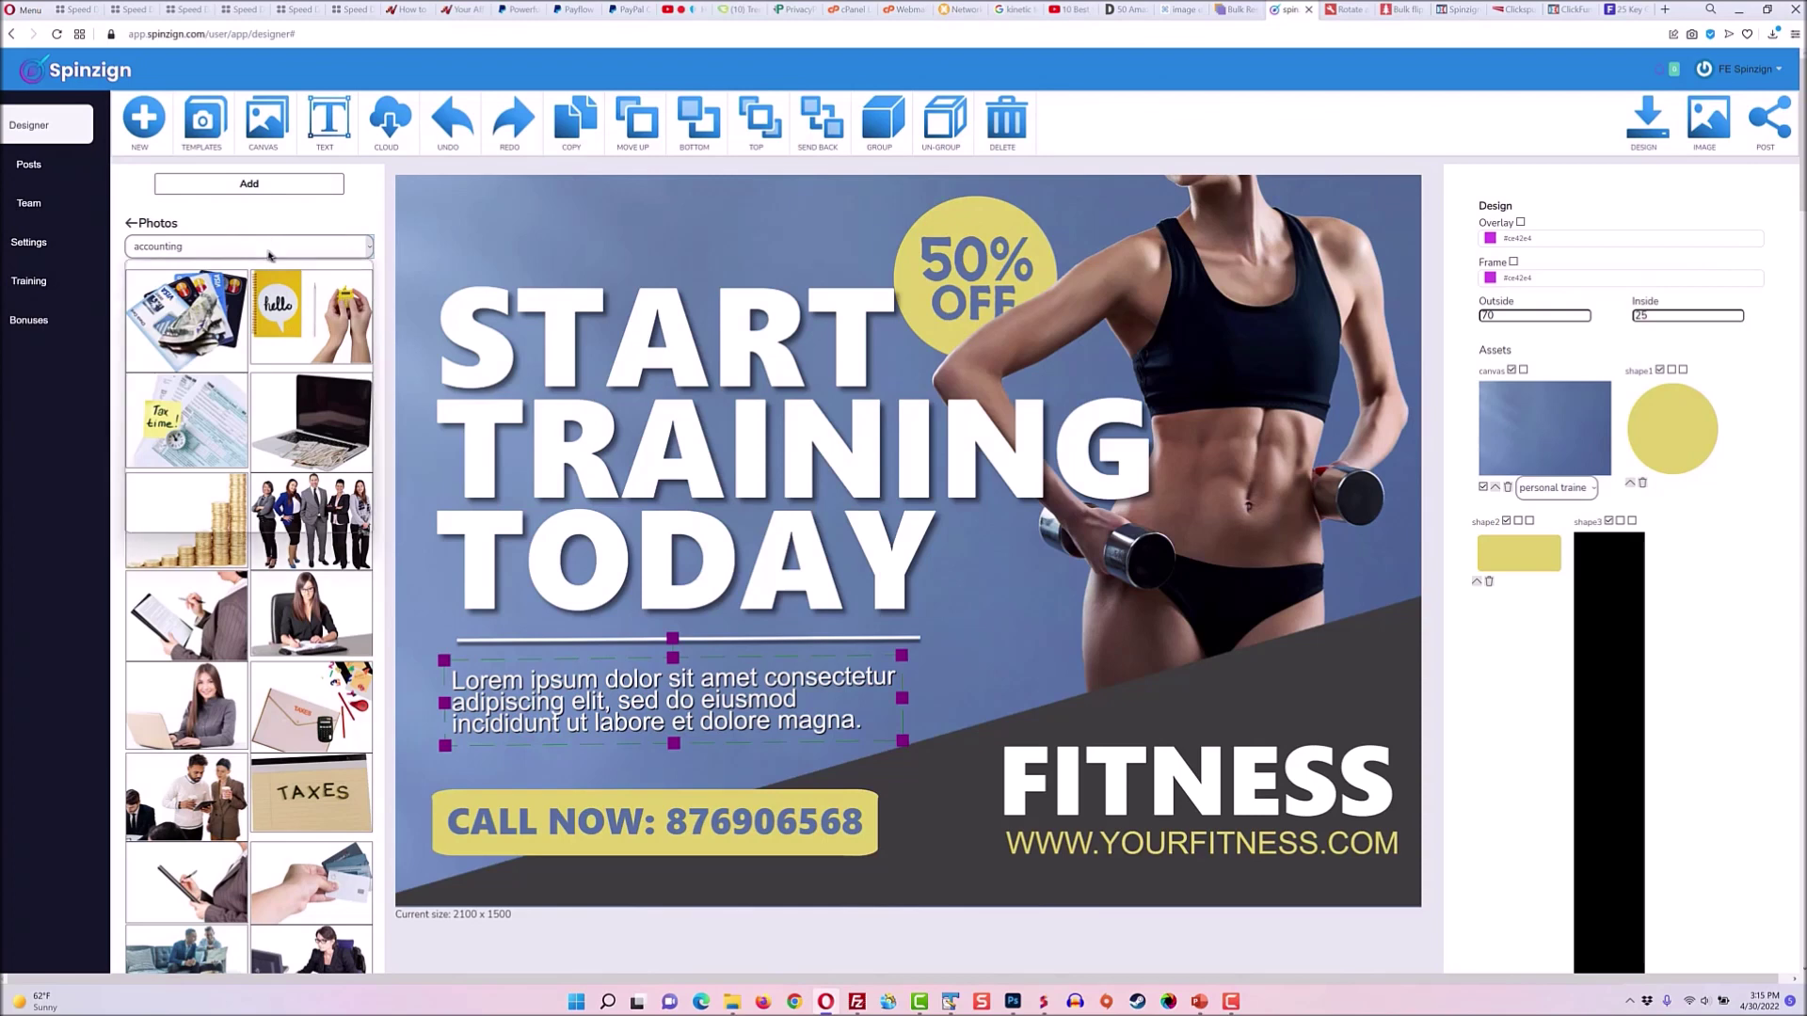
left_click(274, 246)
scroll(270, 447, "down", 3)
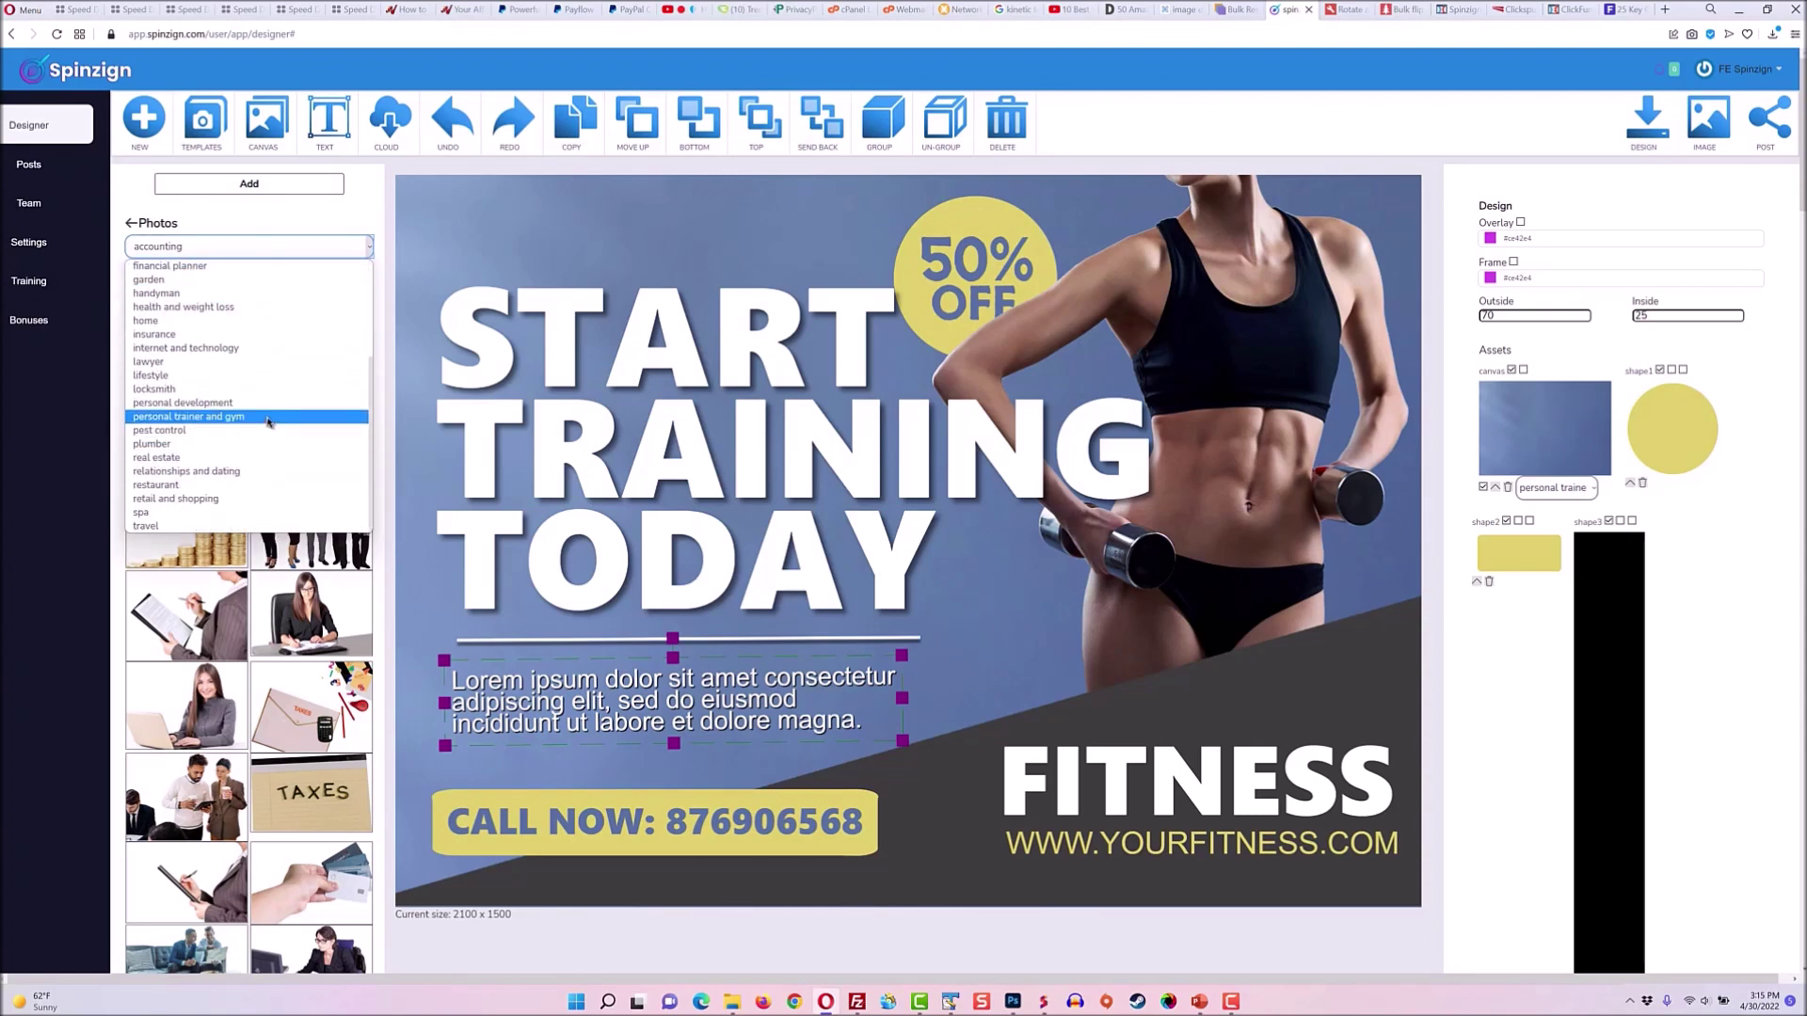
left_click(267, 416)
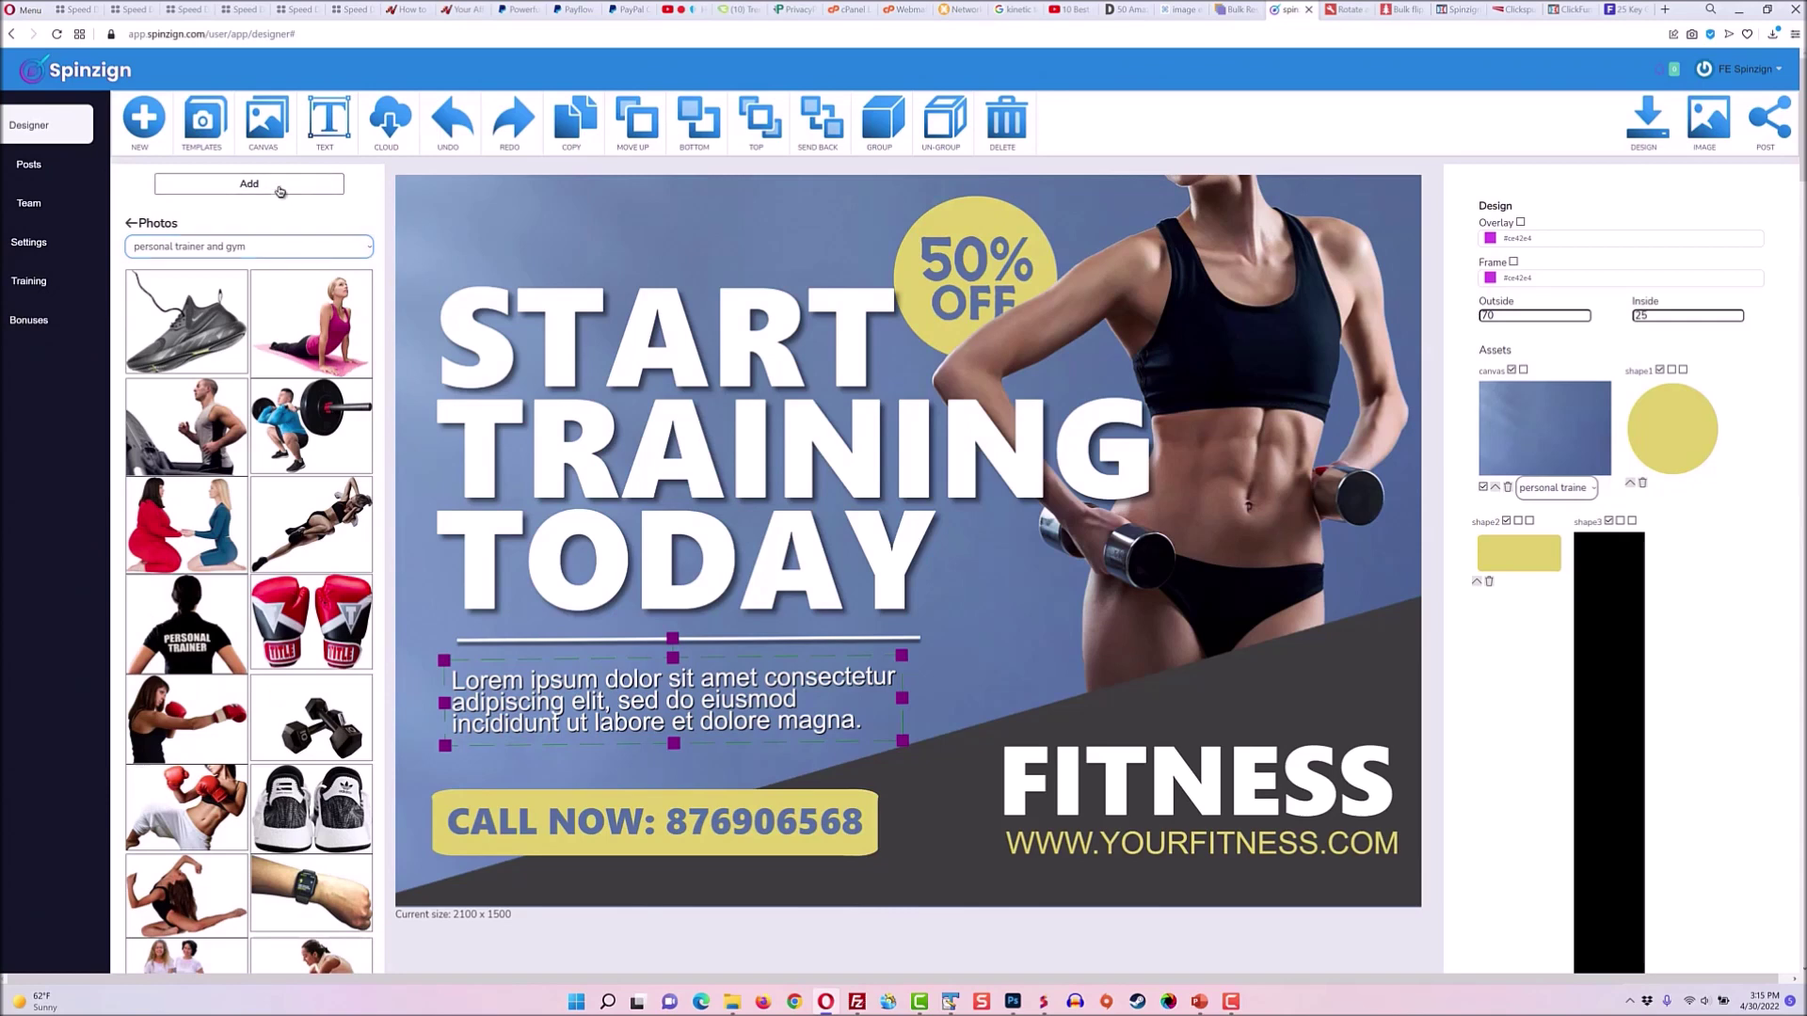
Filter the Artwork library to personal trainer and gym illustrations.
left_click(275, 186)
left_click(226, 224)
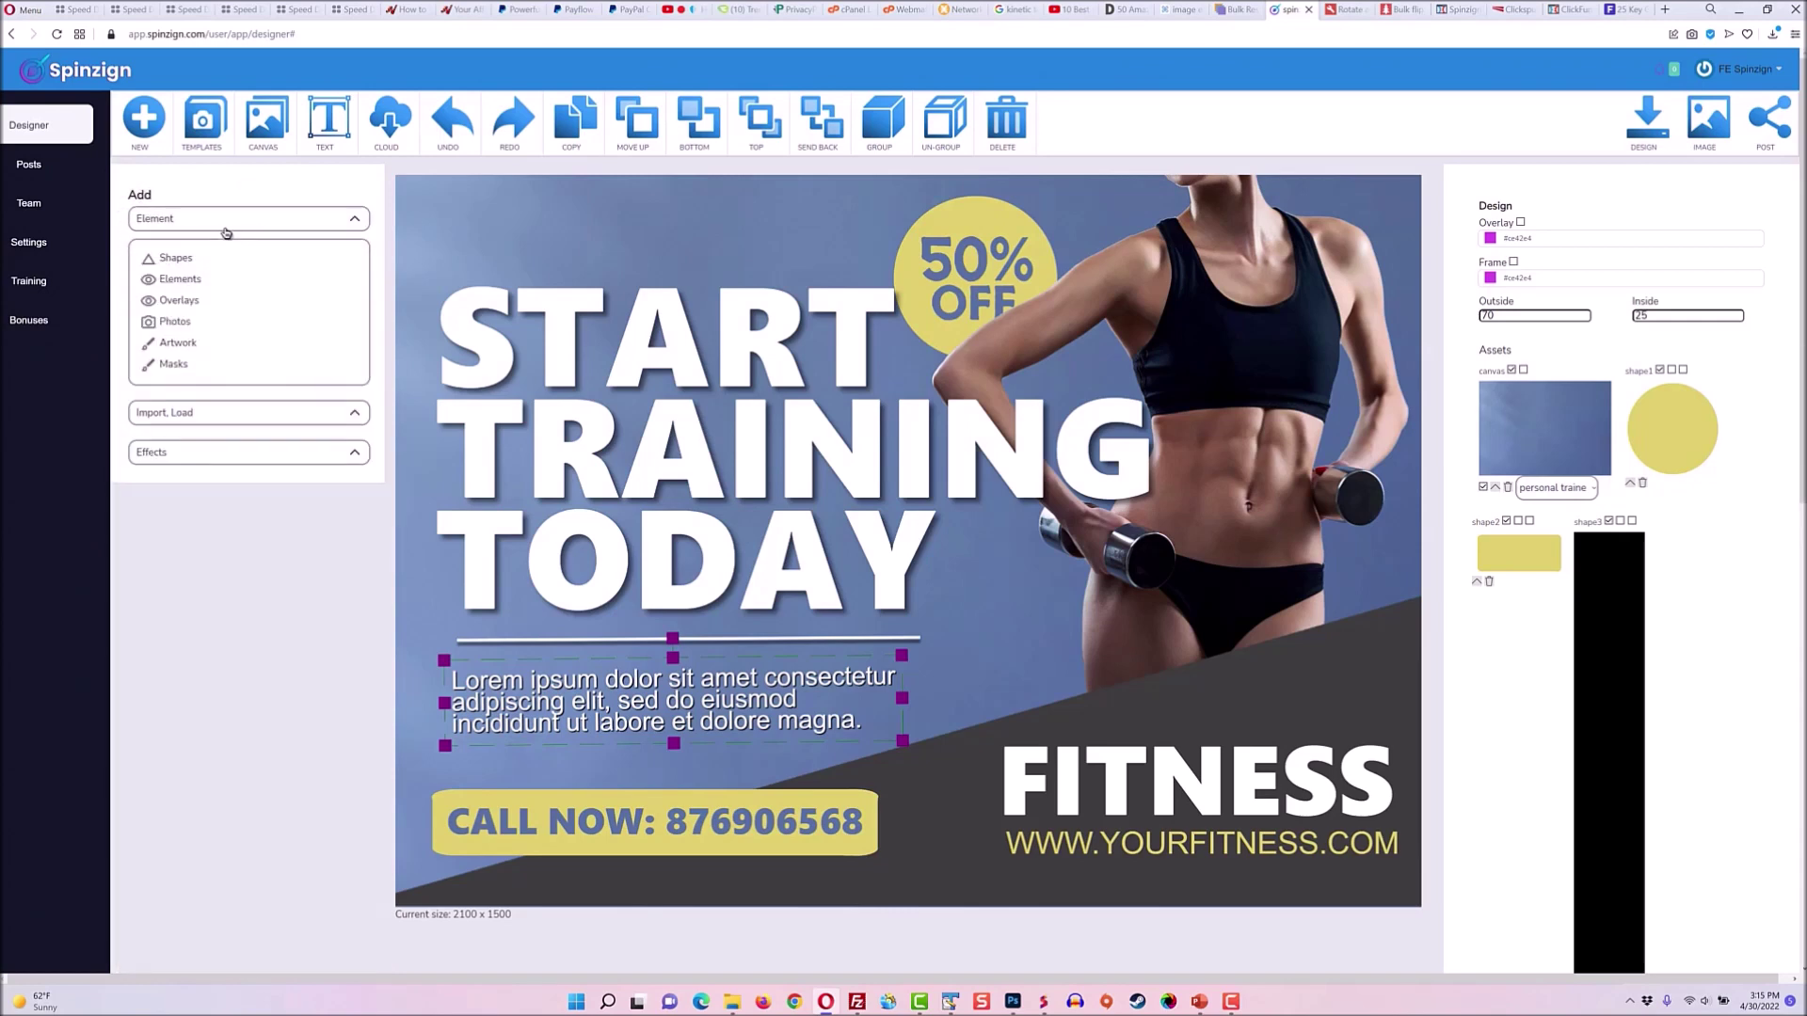
left_click(231, 345)
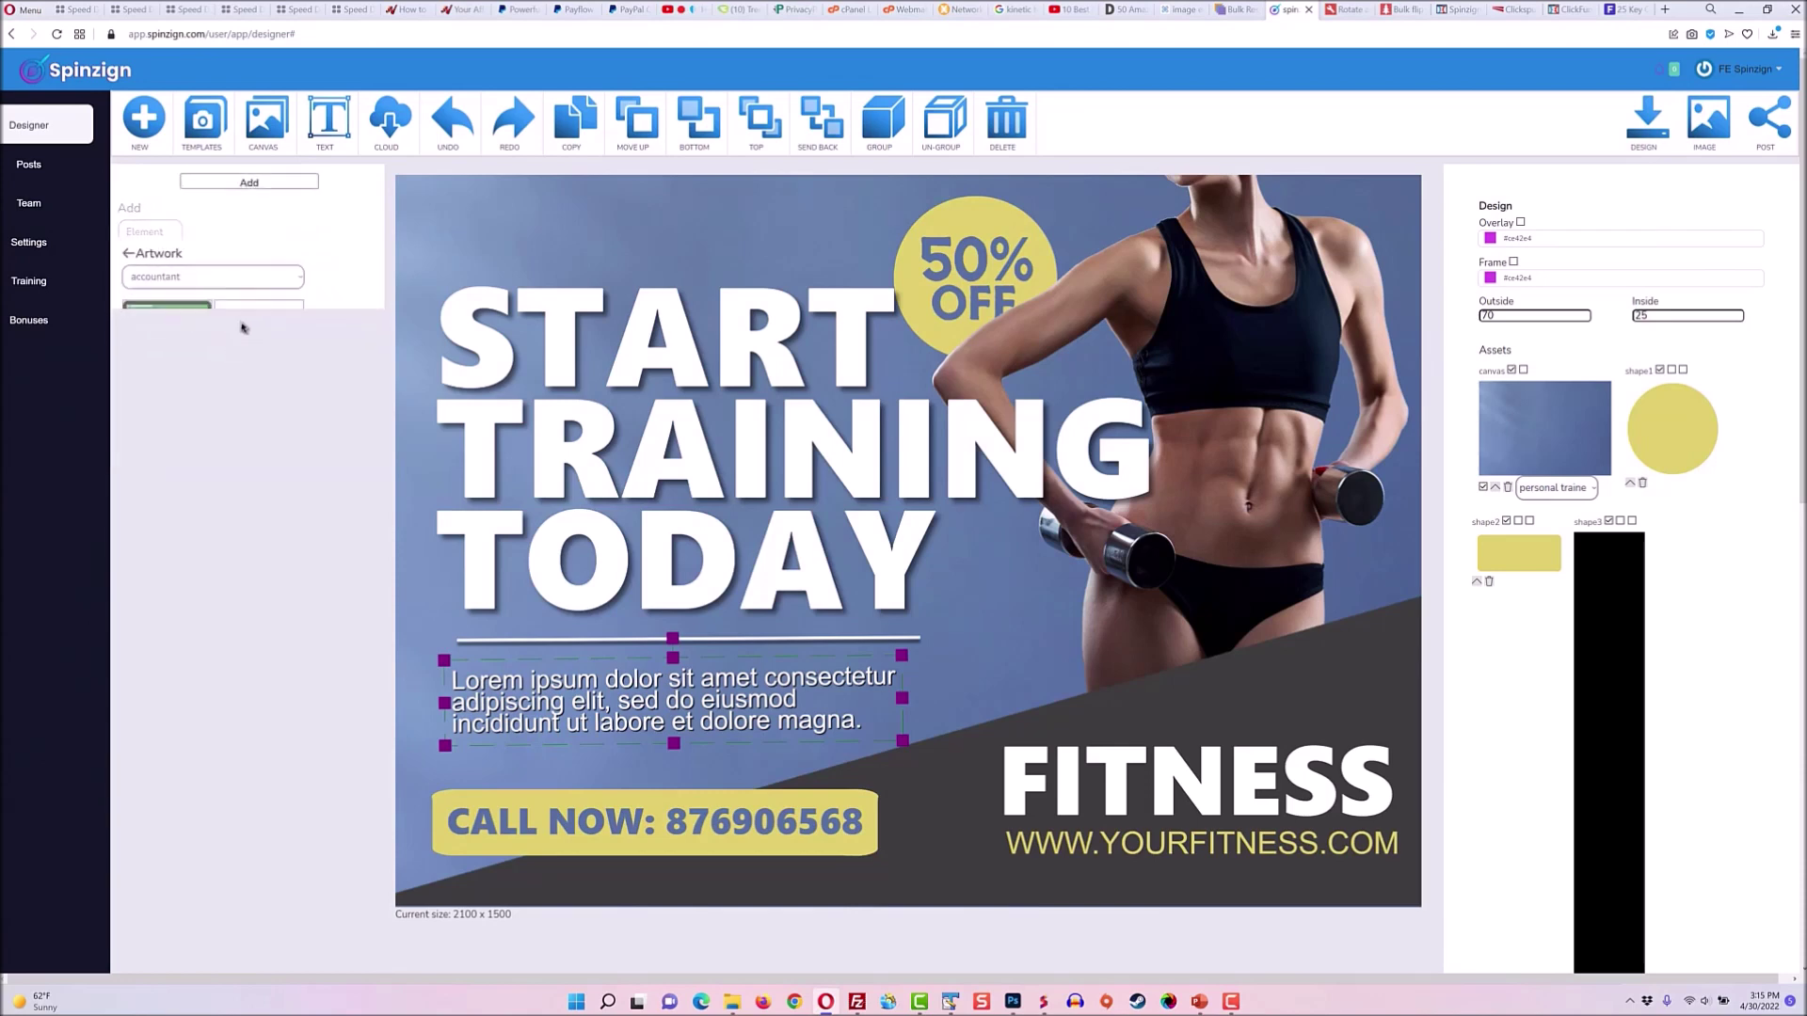
left_click(279, 247)
scroll(279, 311, "down", 5)
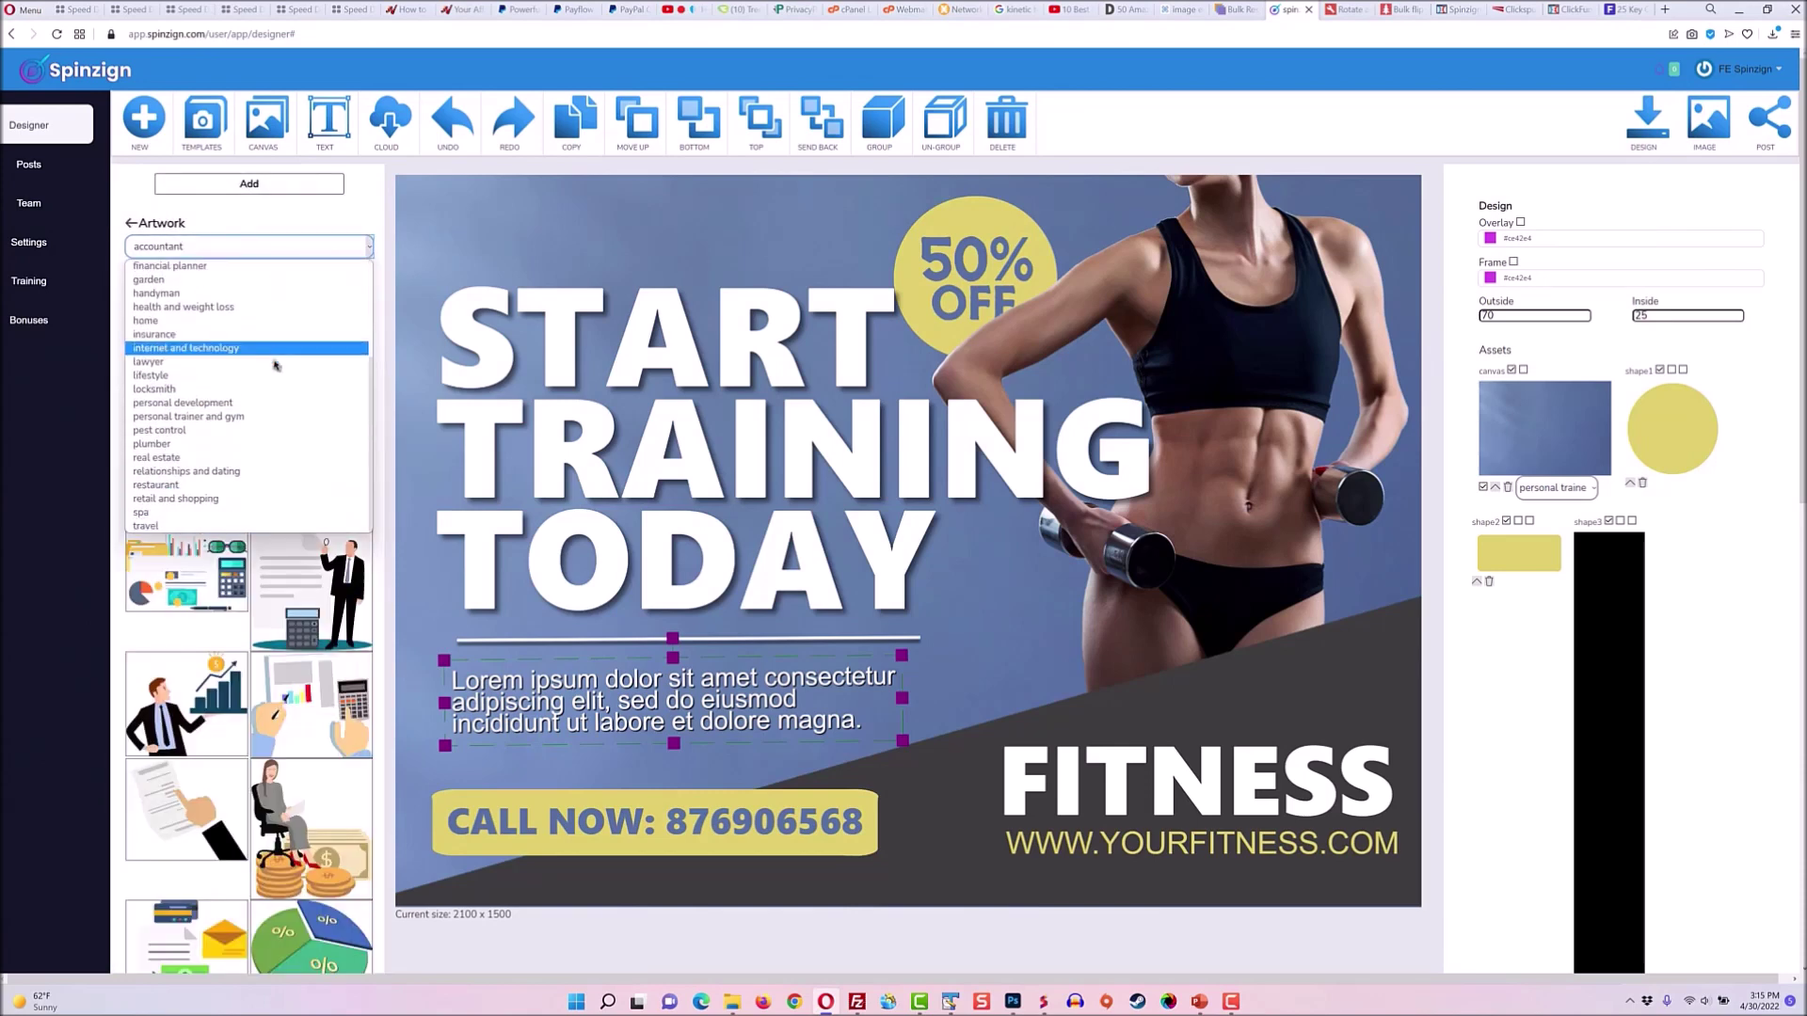
left_click(280, 411)
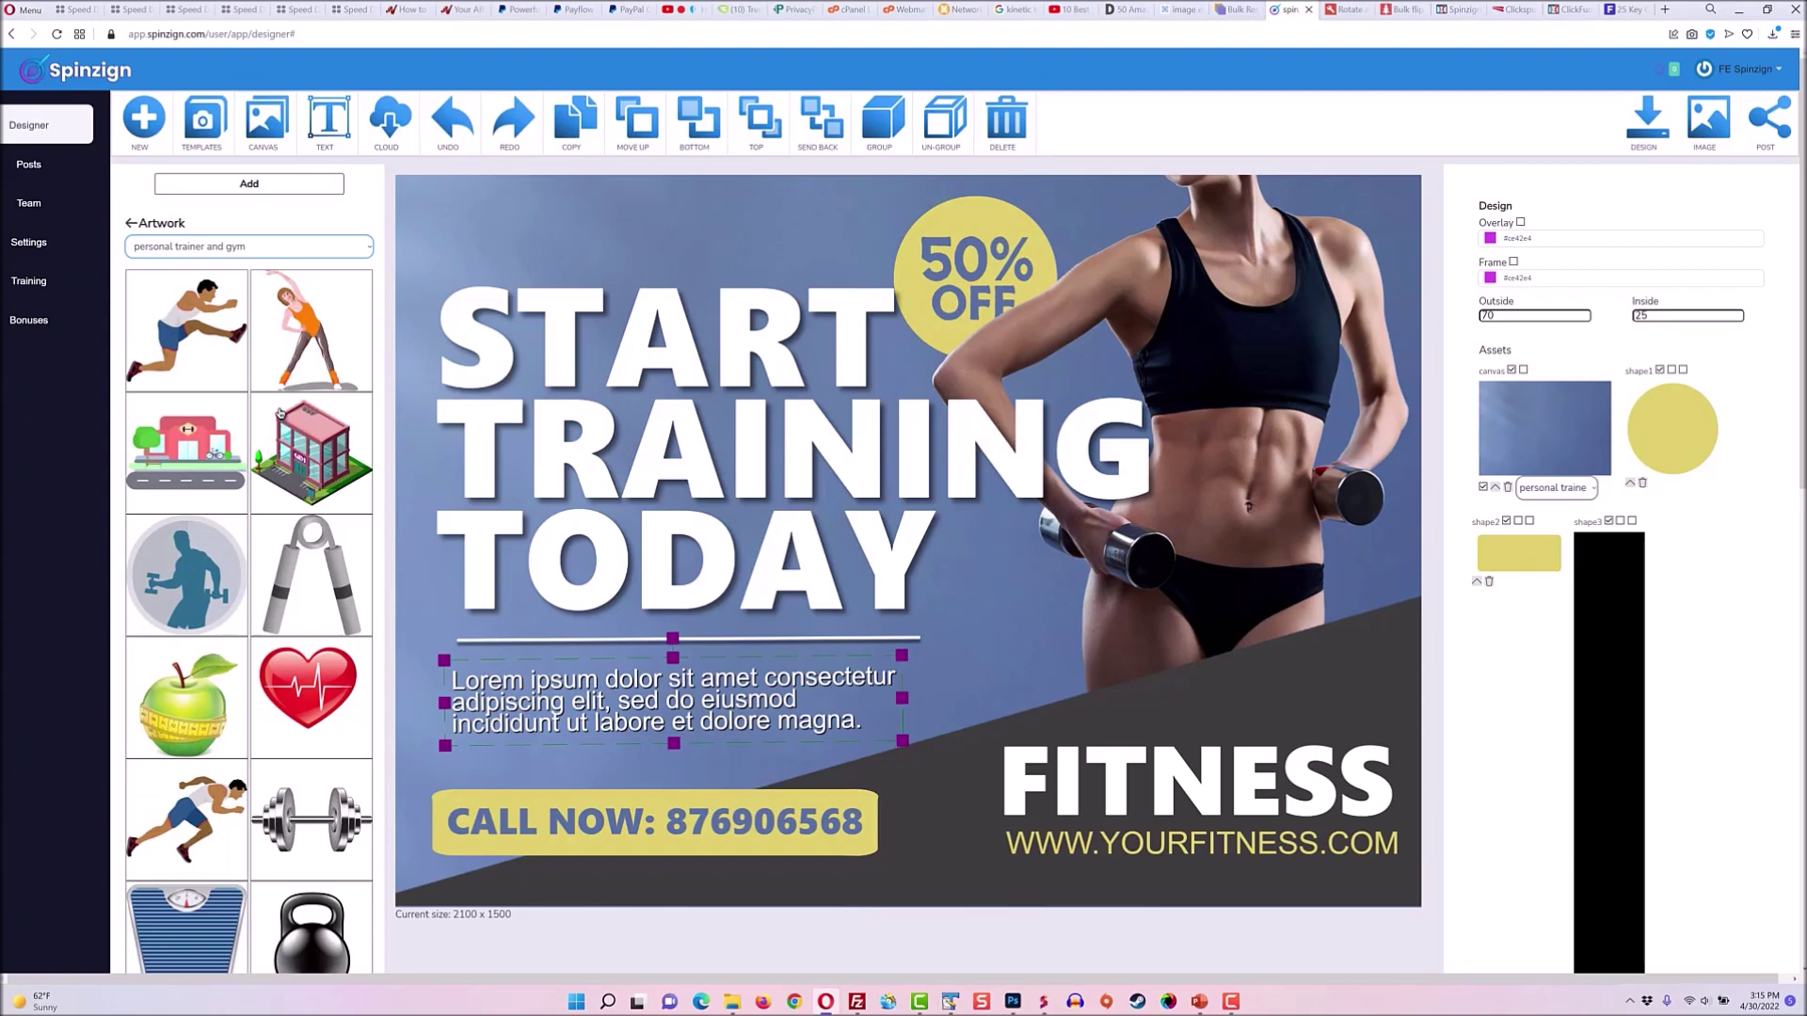
left_click(282, 185)
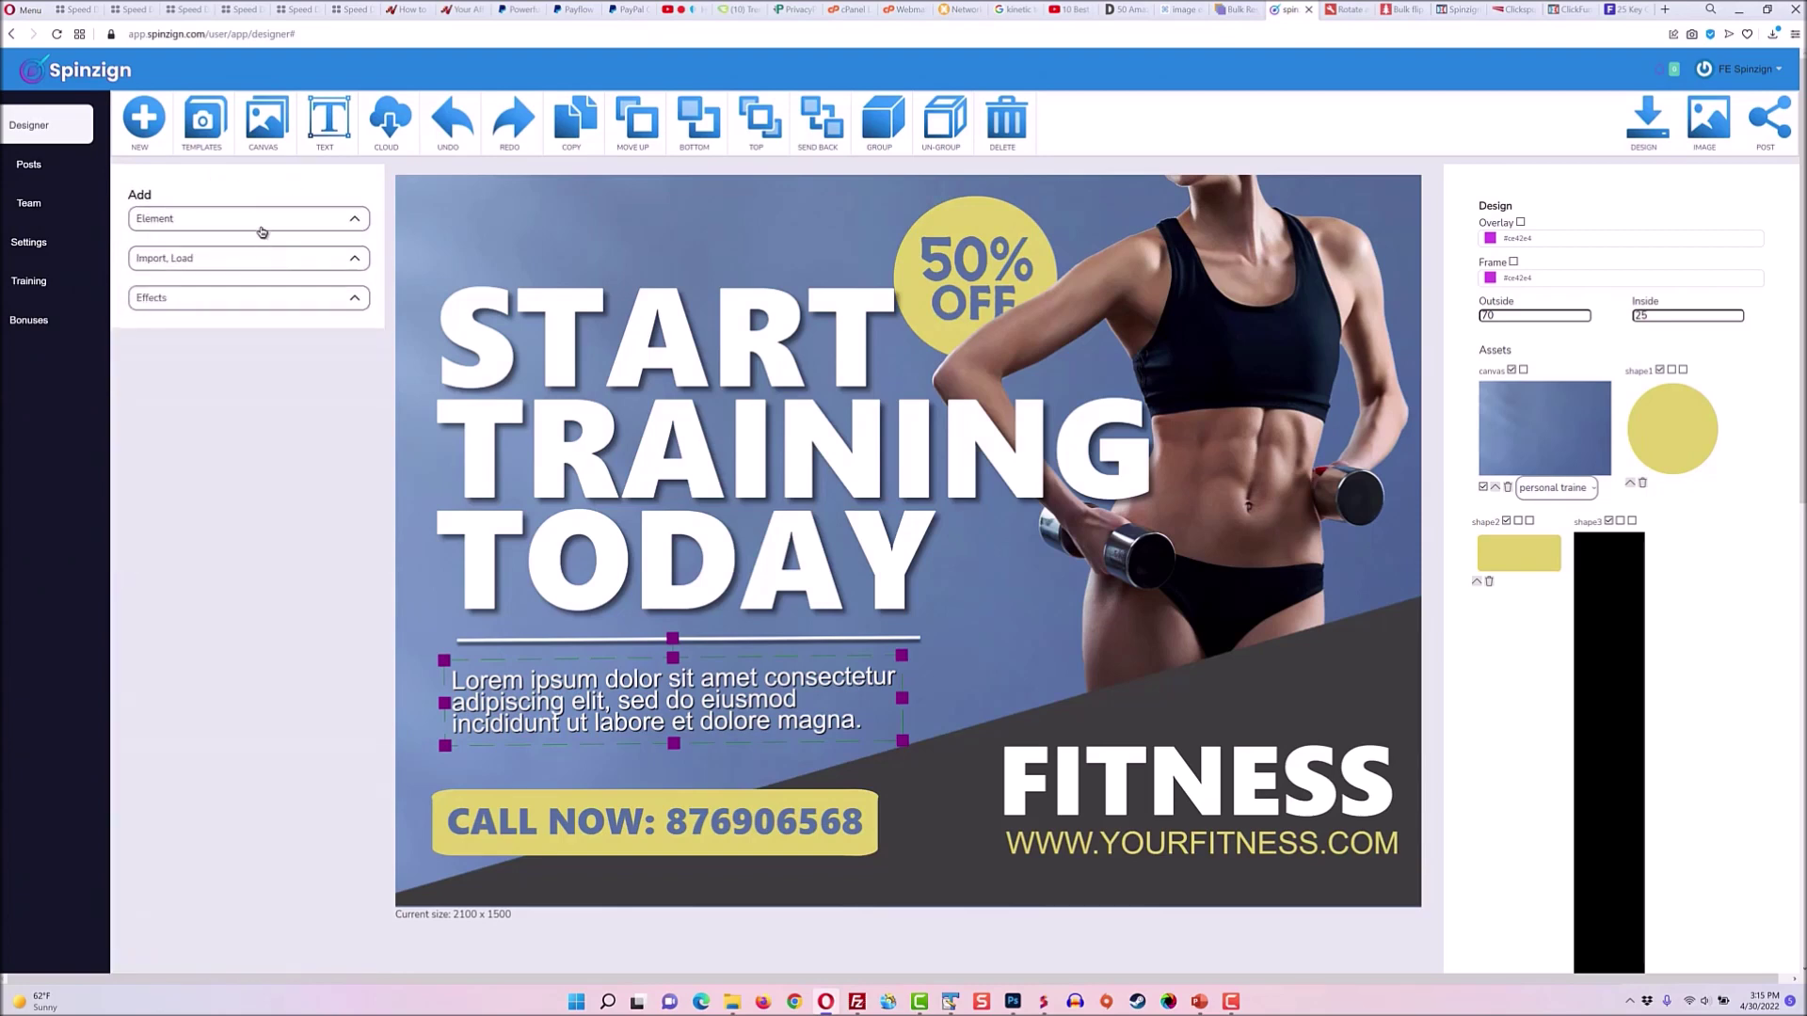
left_click(262, 220)
Add the blue arc mask, nudge it, and layer it one step above the background.
left_click(243, 366)
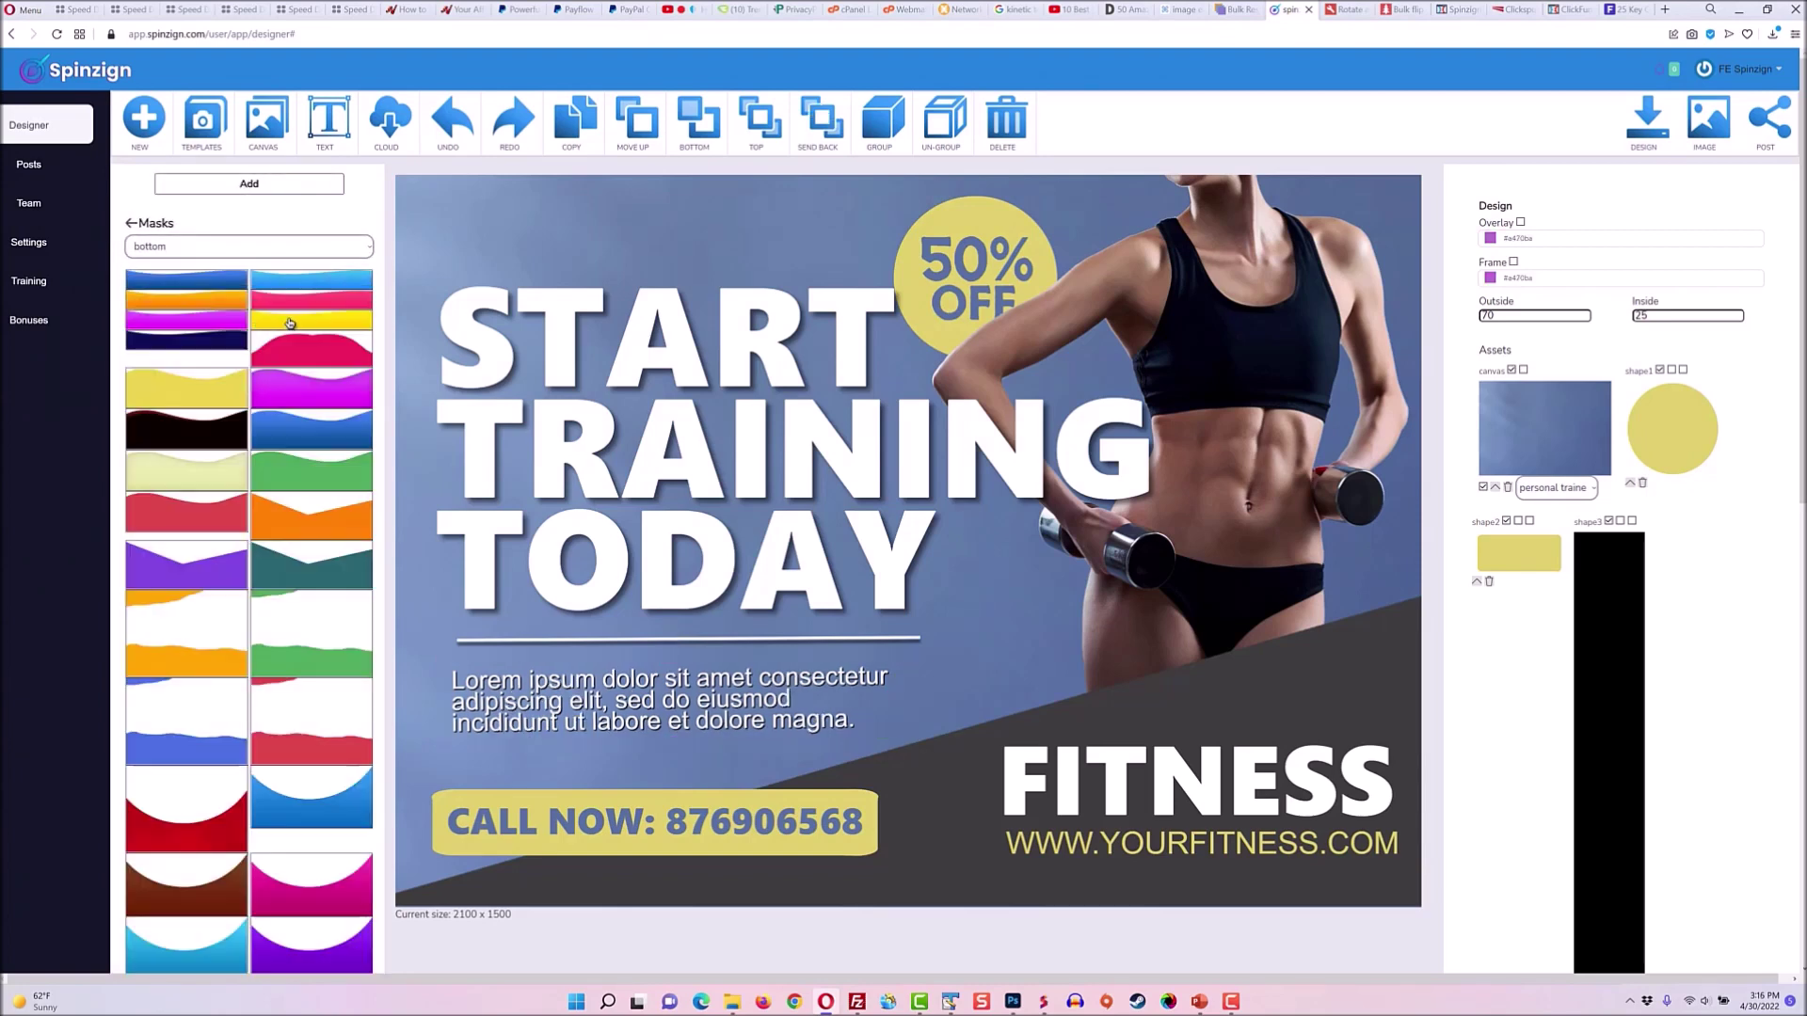
left_click(343, 796)
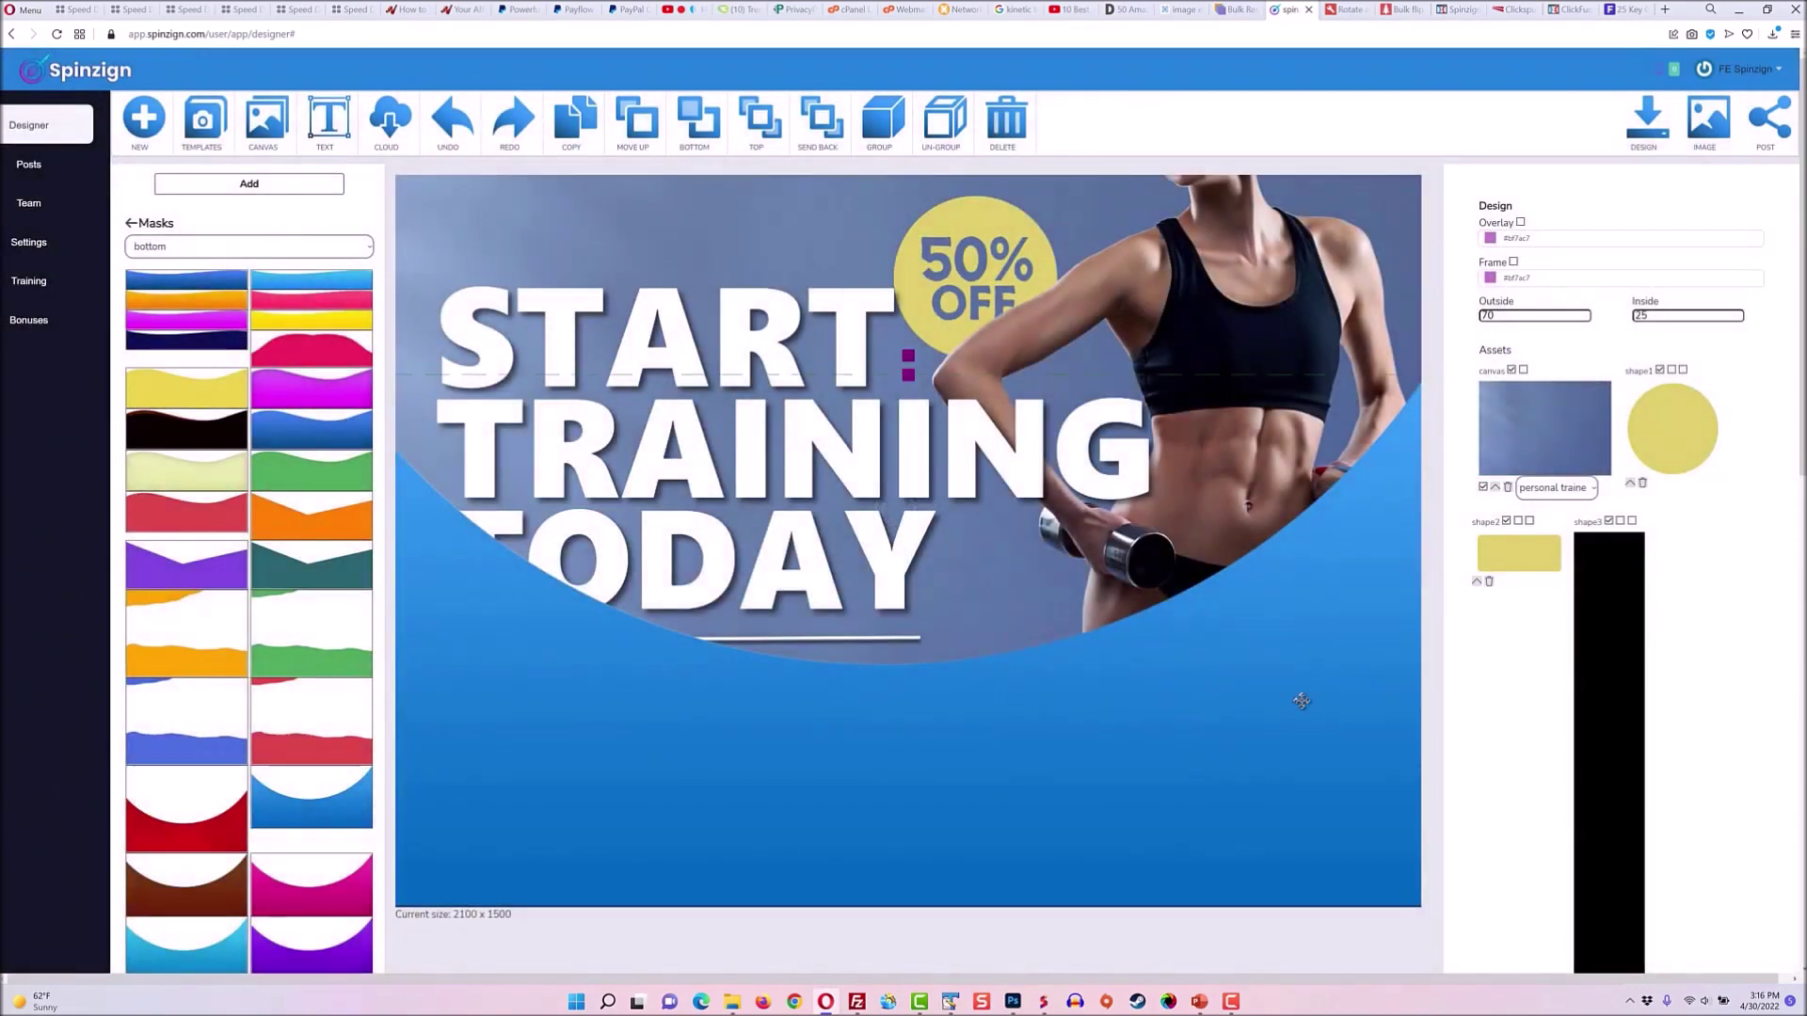
mouse_move(1301, 701)
left_mouse_down()
mouse_move(1325, 708)
mouse_move(1299, 702)
left_mouse_up()
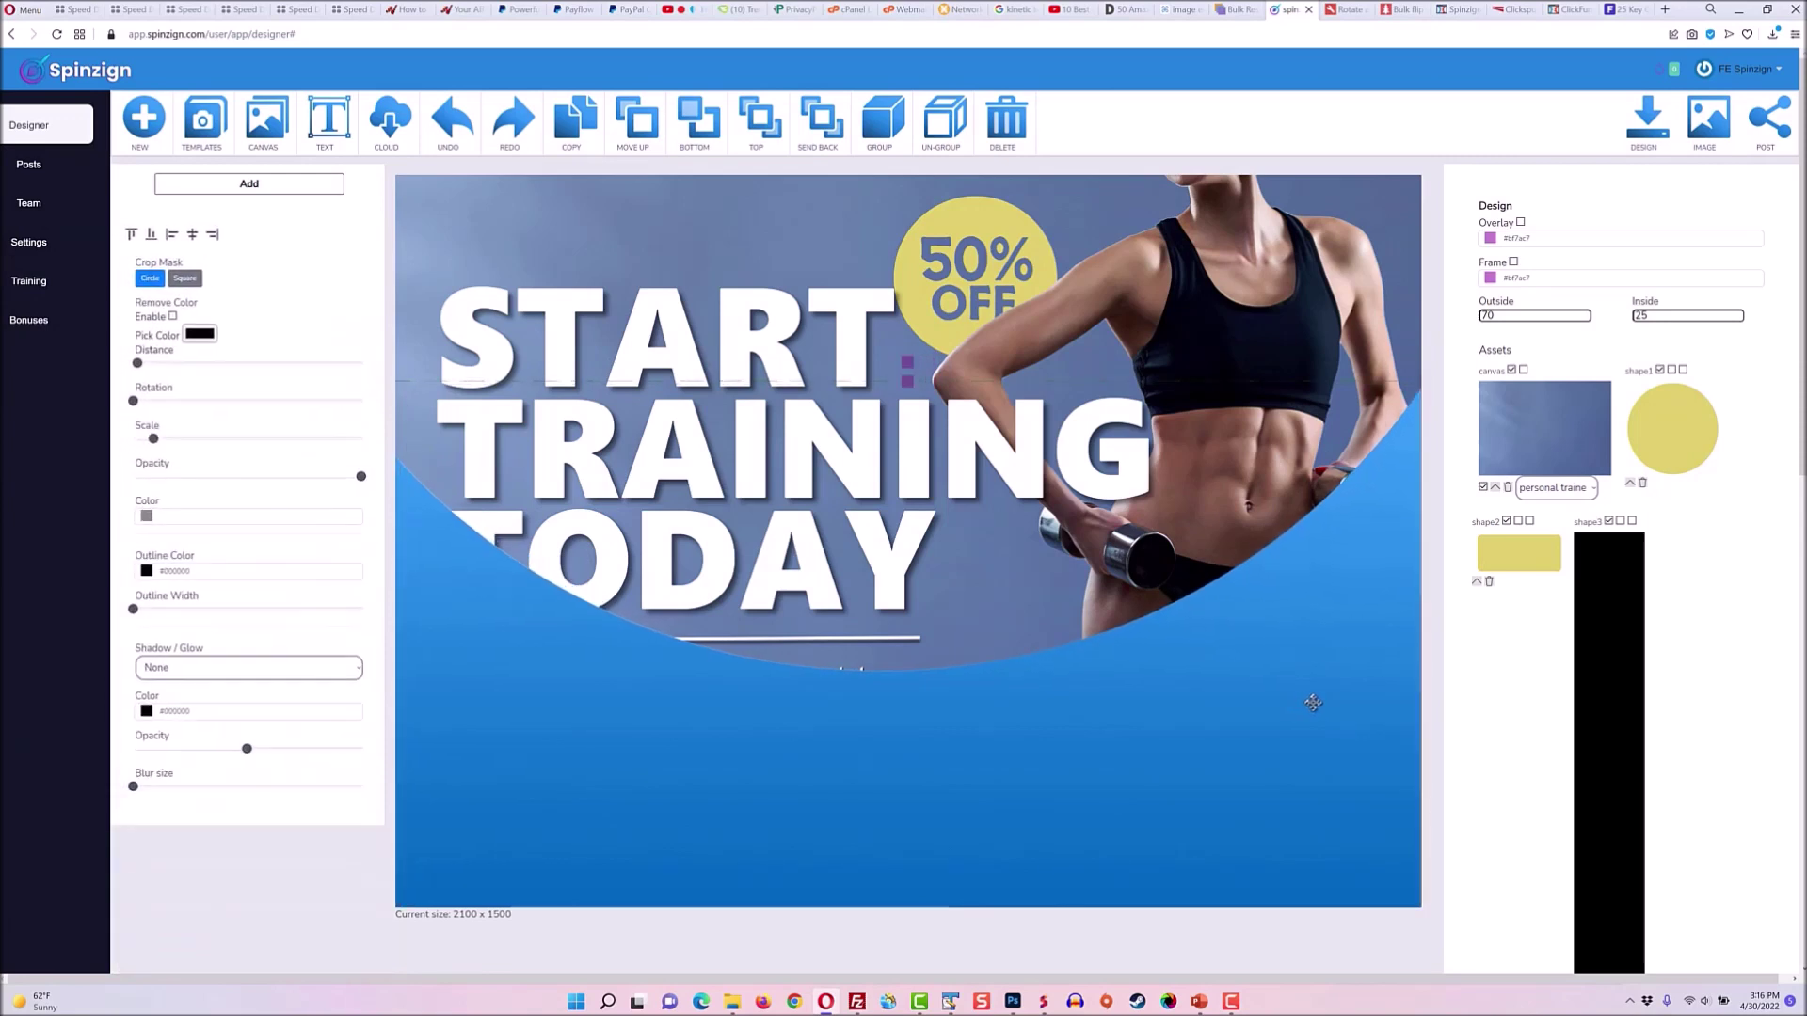
left_click(684, 128)
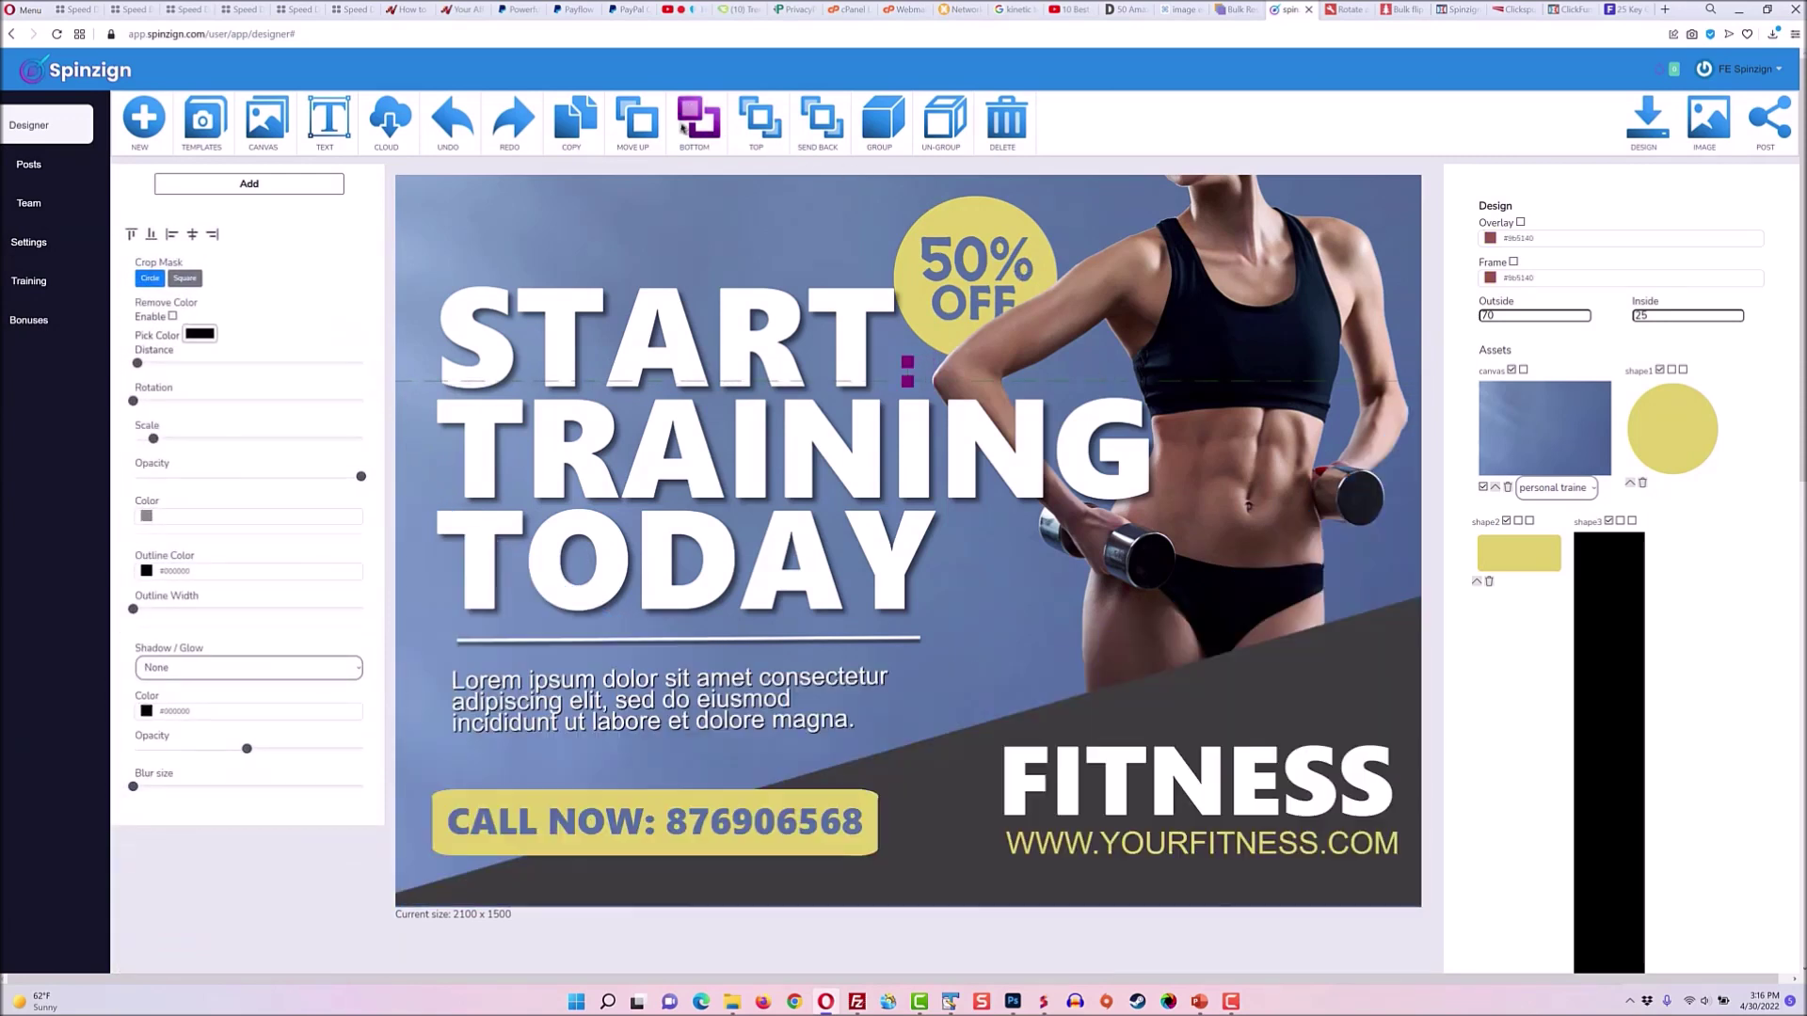
left_click(649, 126)
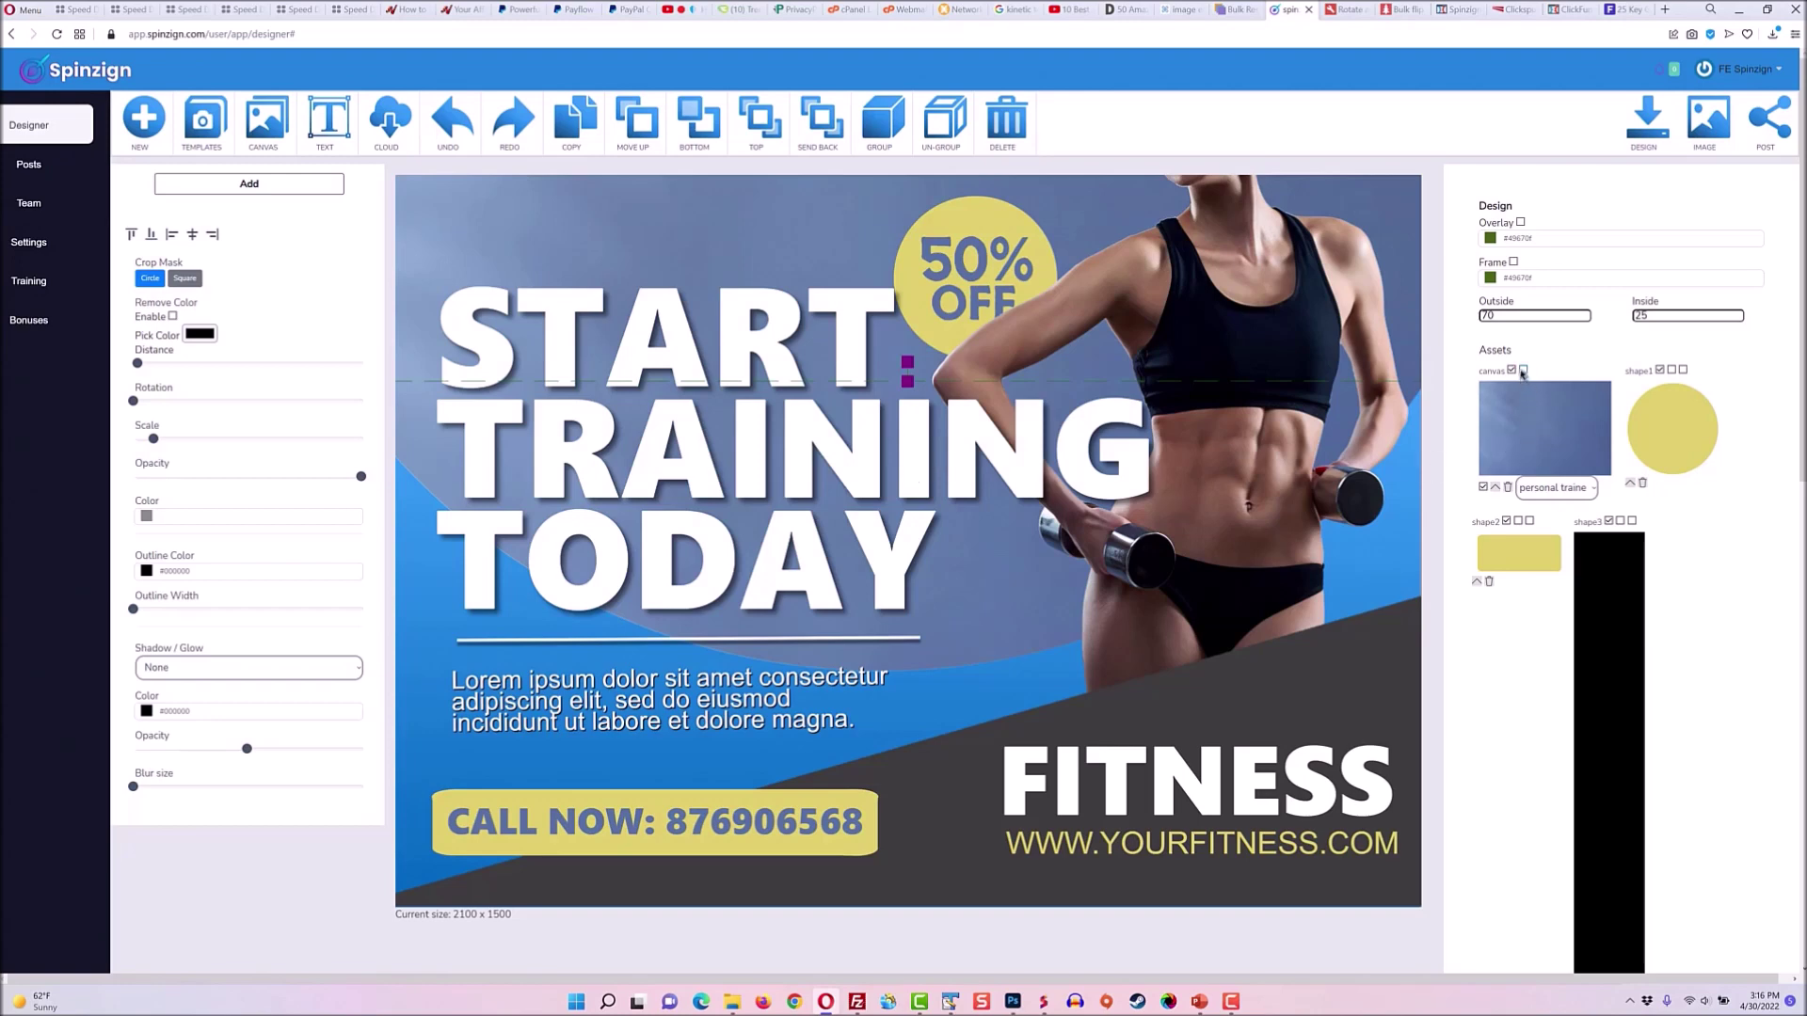
left_click(1553, 485)
Set the background category to general and tick the third shape1 and shape2 options and second photo option.
scroll(1568, 650, "down", 3)
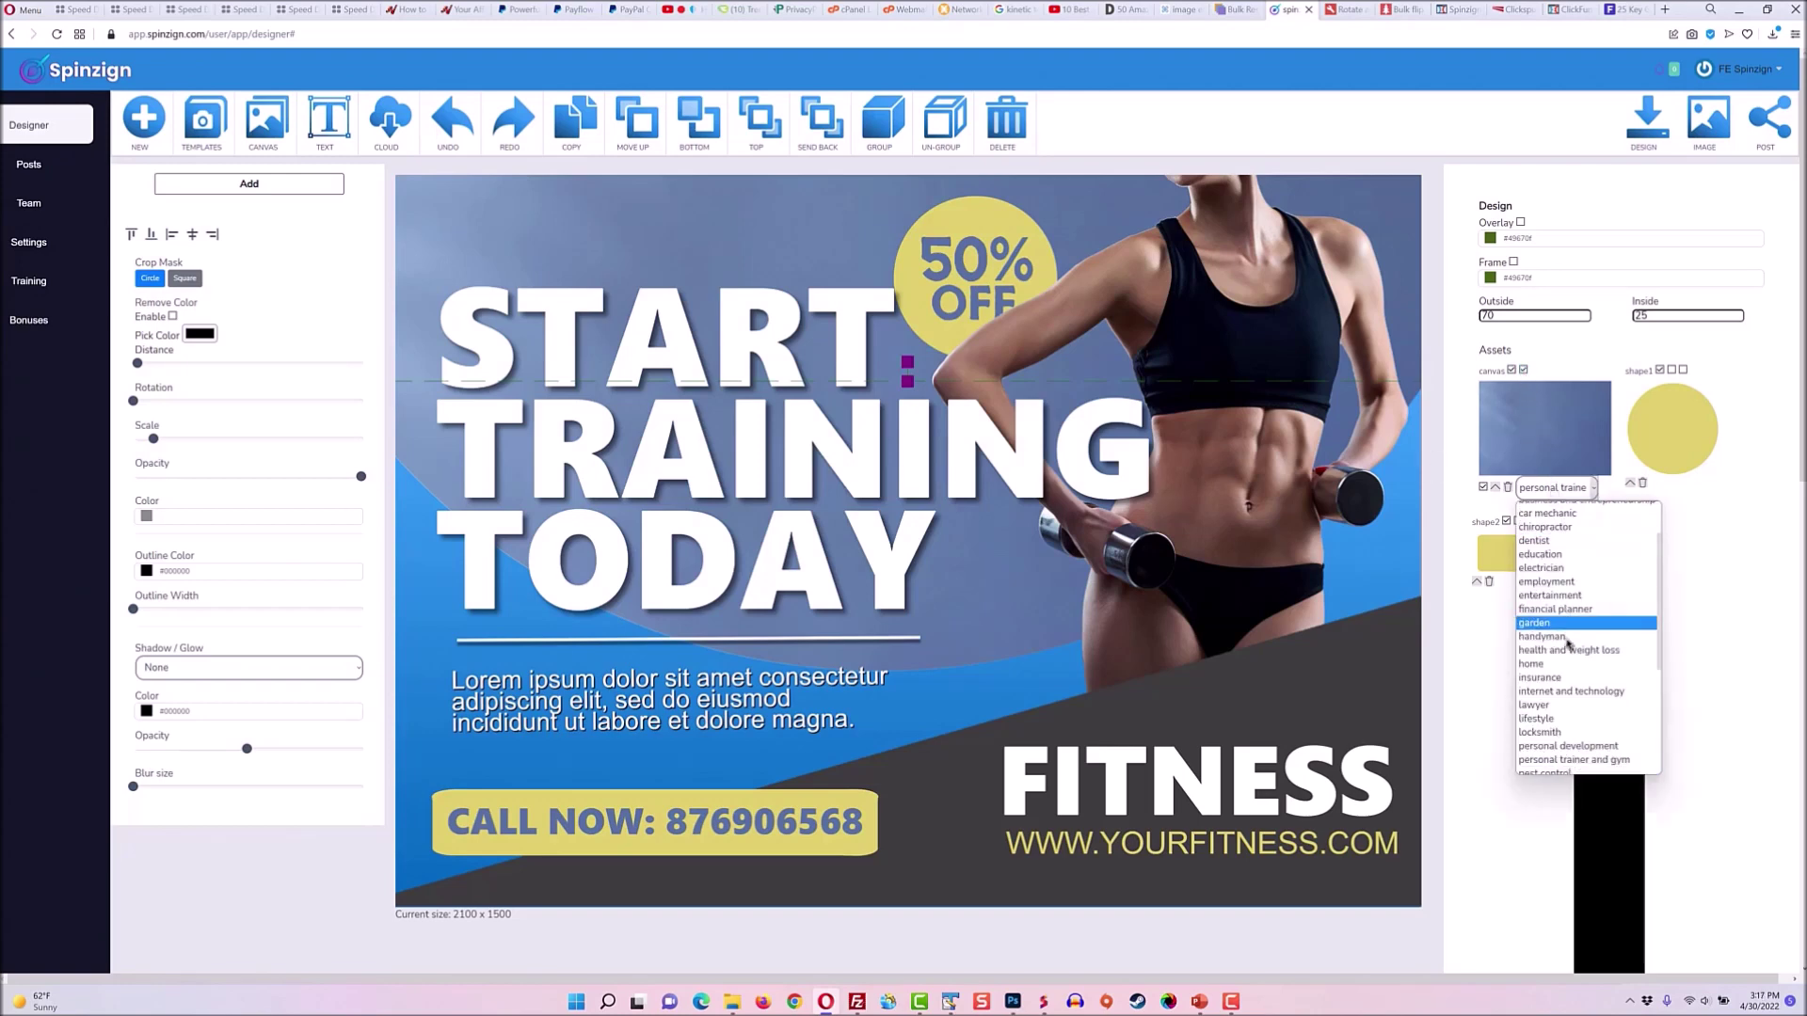
scroll(1568, 649, "up", 3)
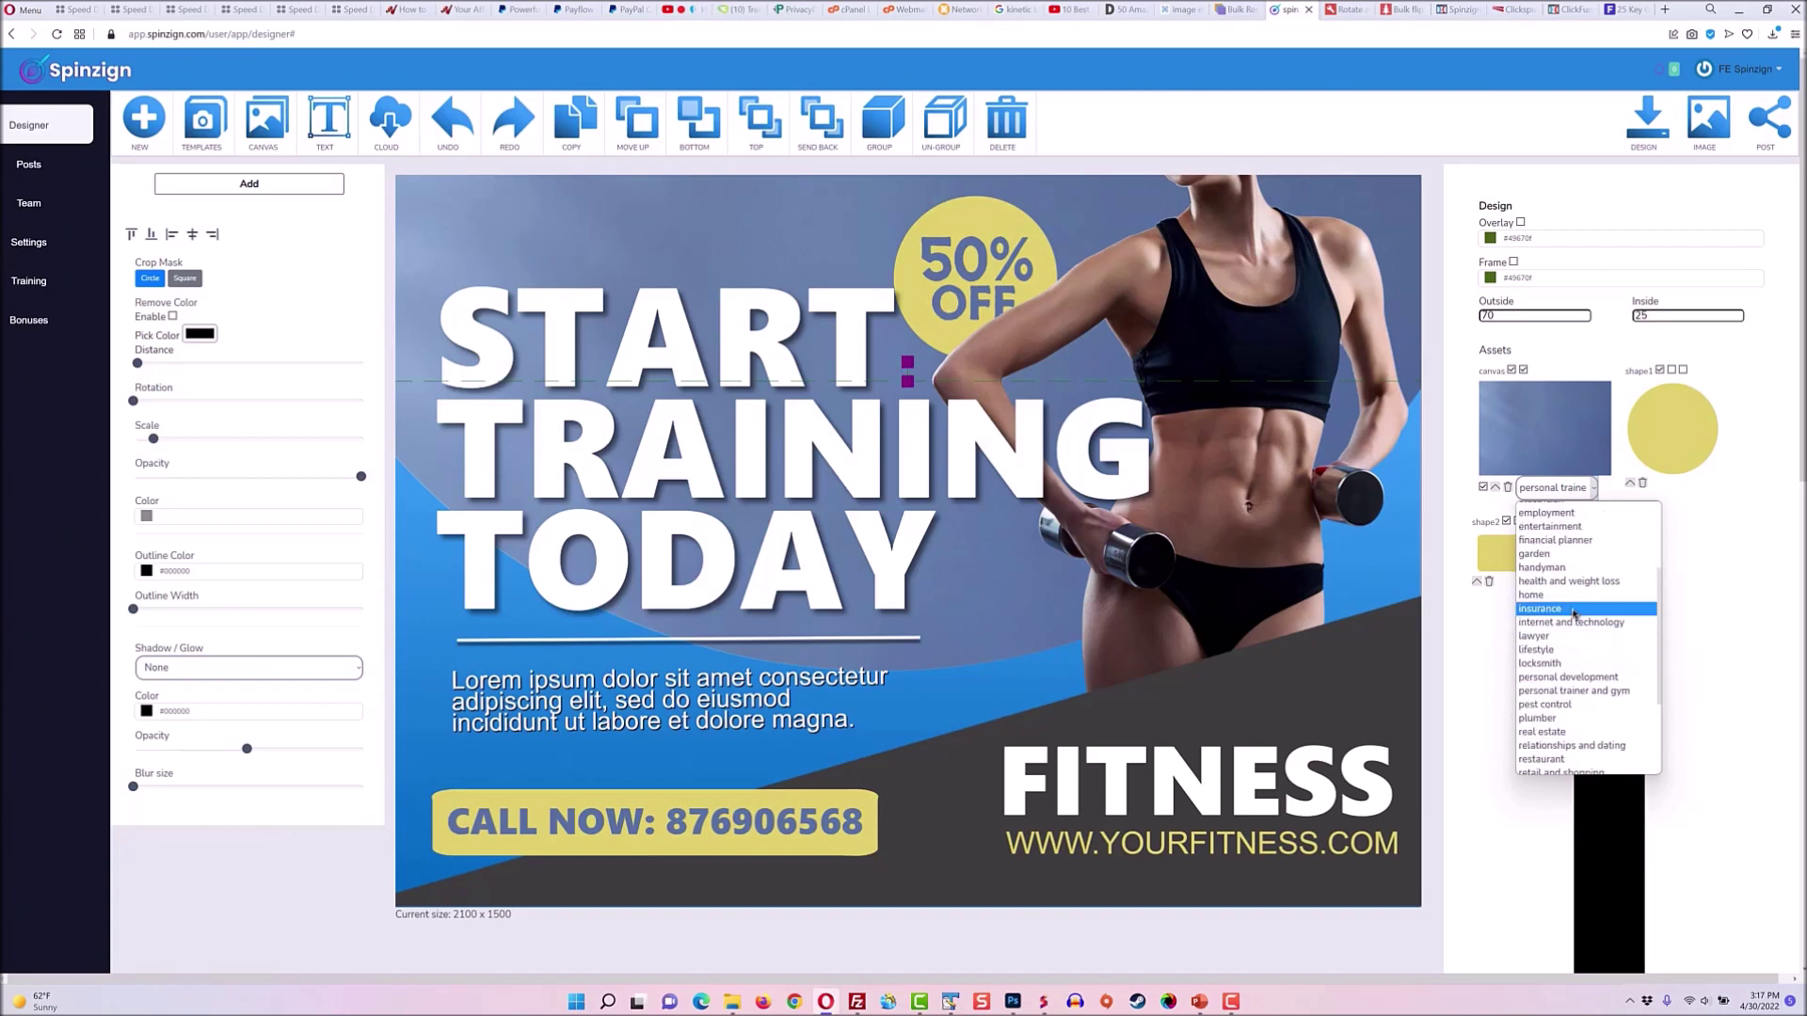
scroll(1570, 640, "down", 4)
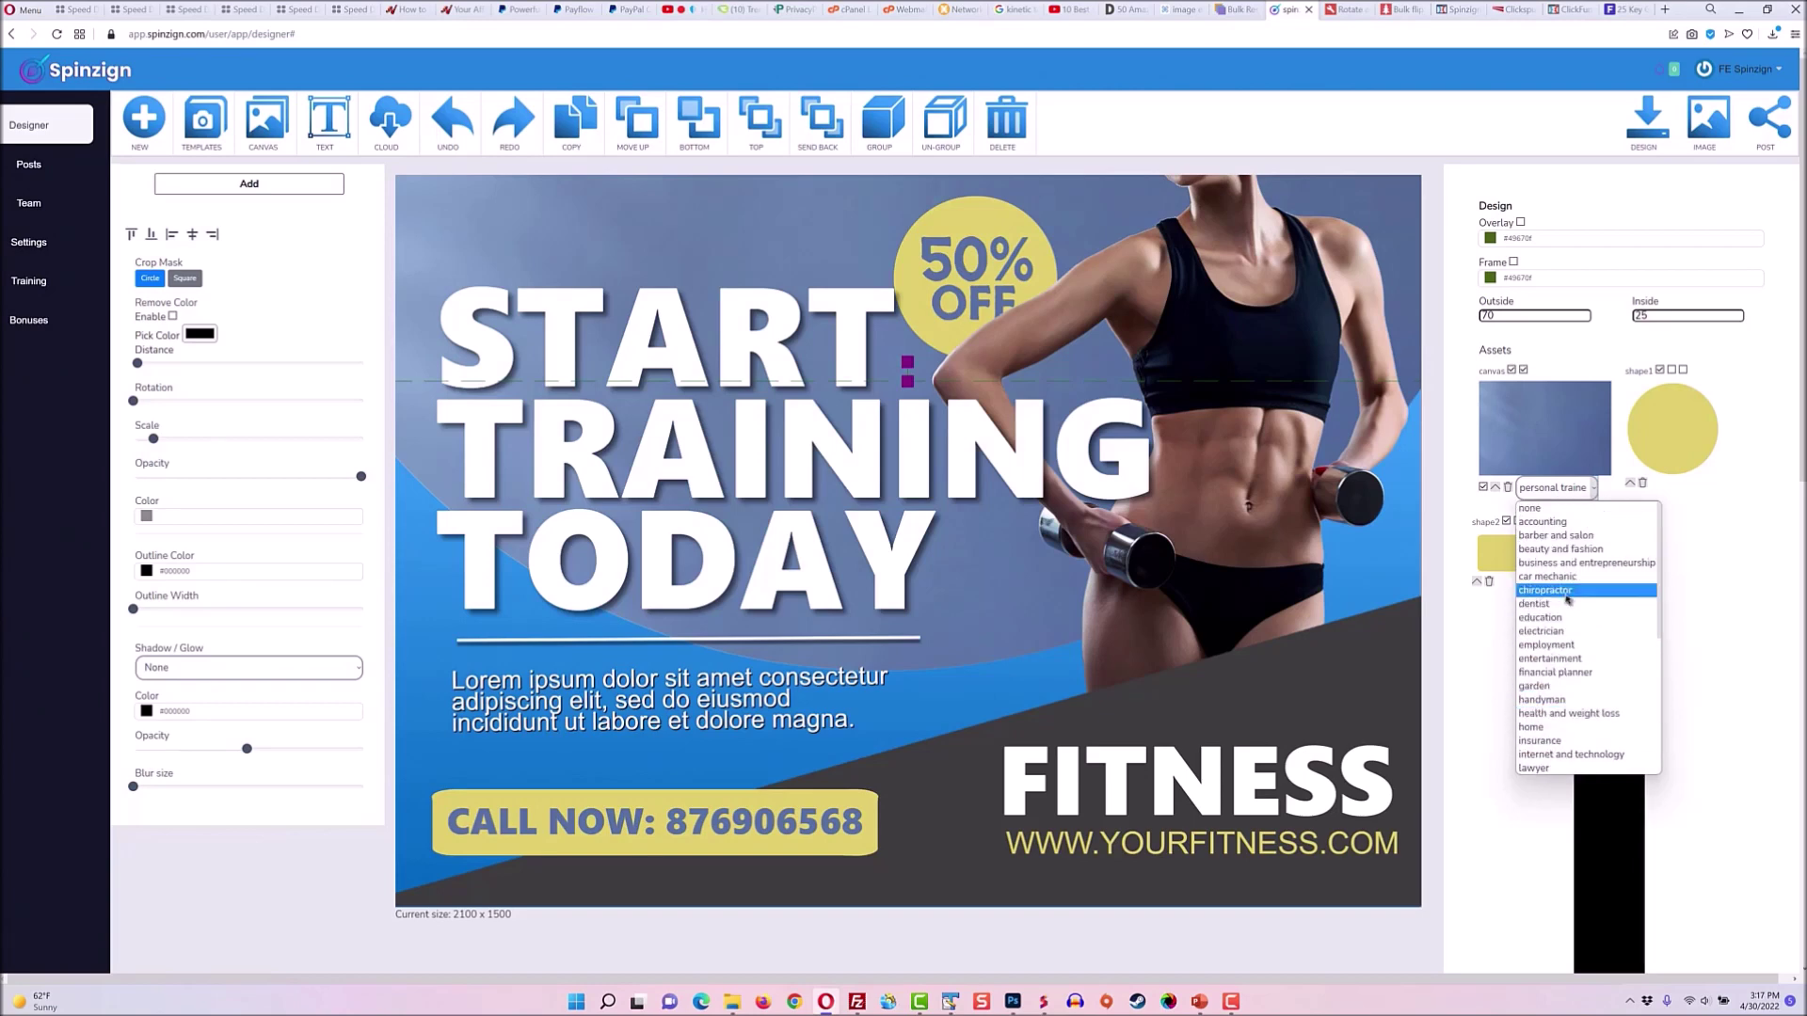
left_click(1578, 693)
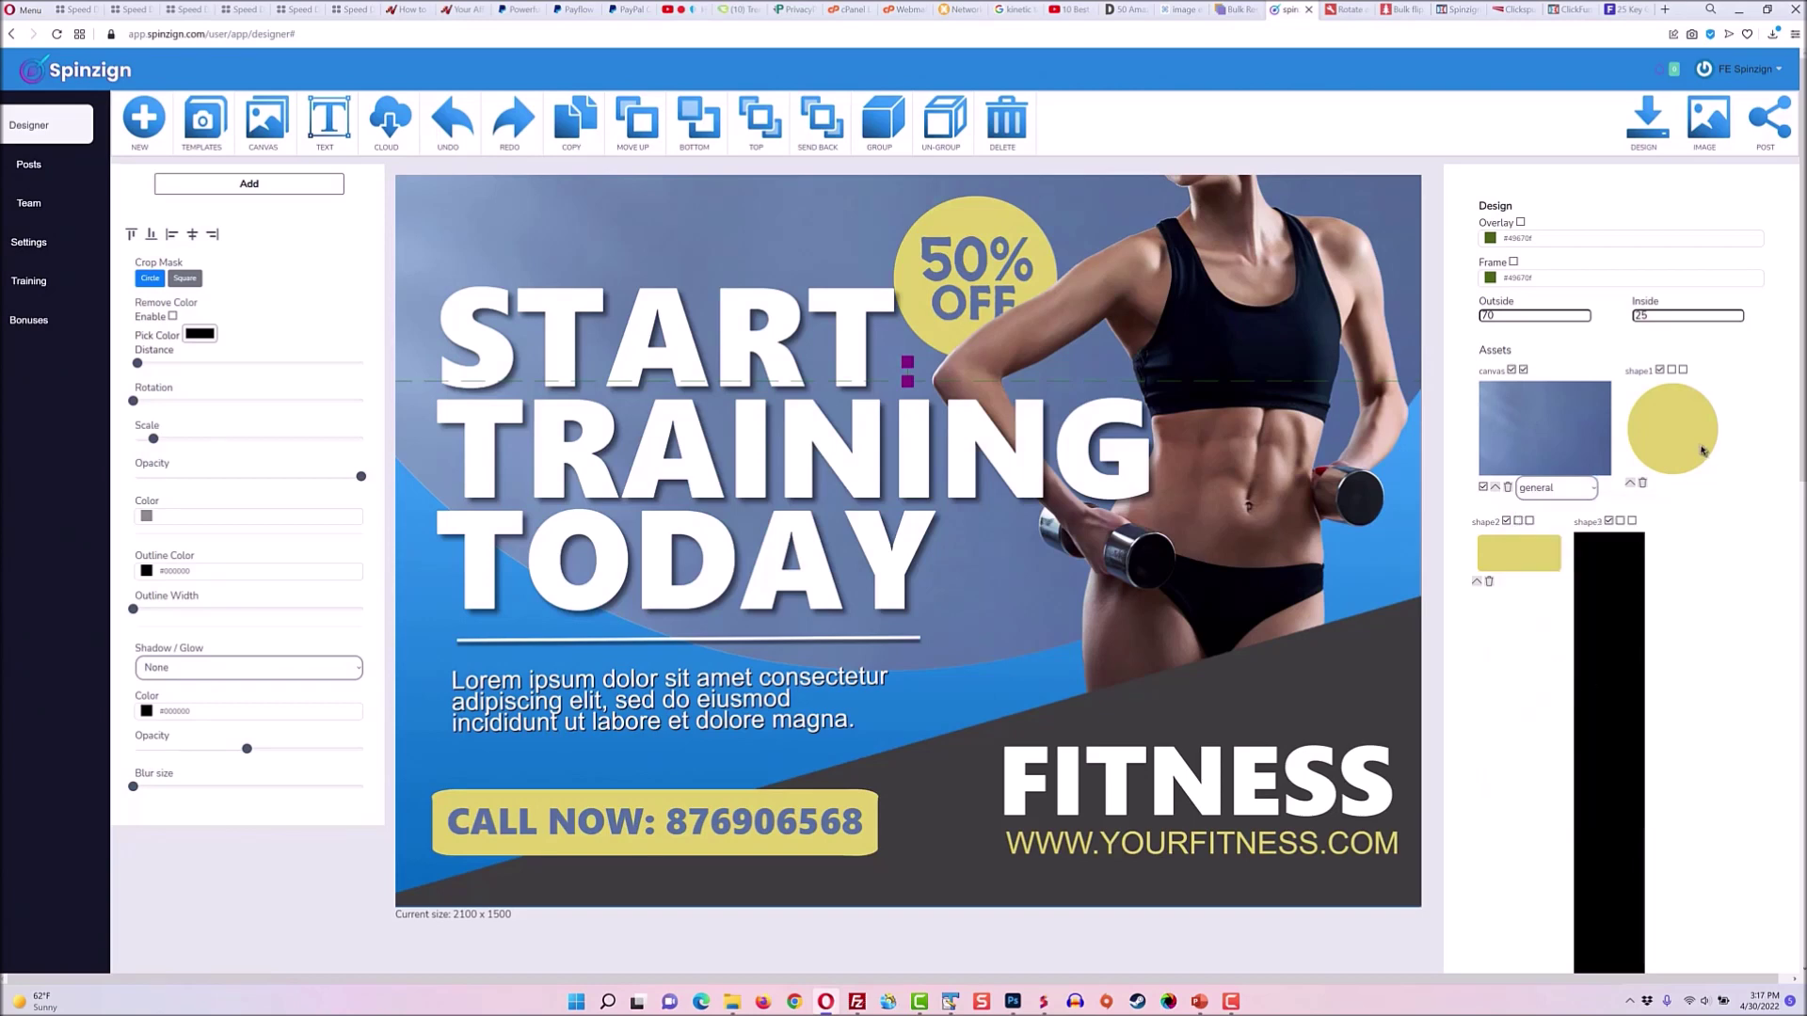
left_click(1684, 371)
left_click(1530, 521)
scroll(1656, 565, "down", 6)
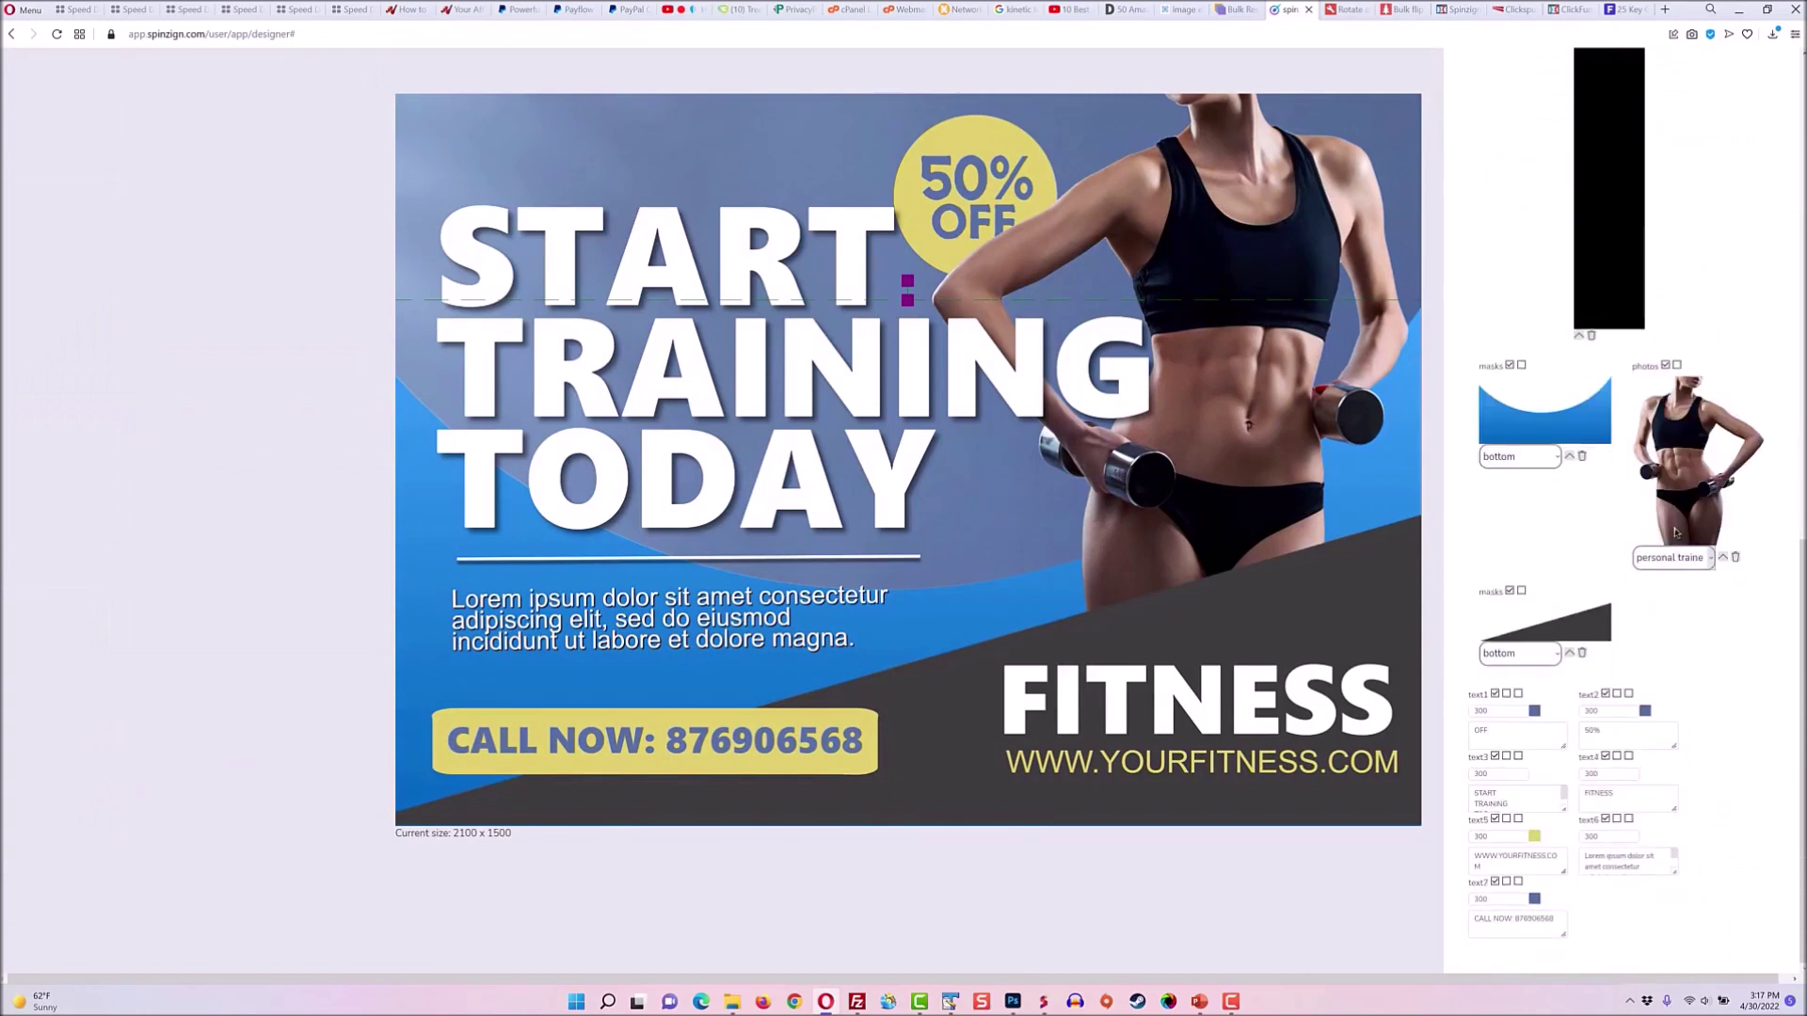
left_click(1678, 366)
scroll(1470, 479, "up", 5)
scroll(1469, 478, "up", 1)
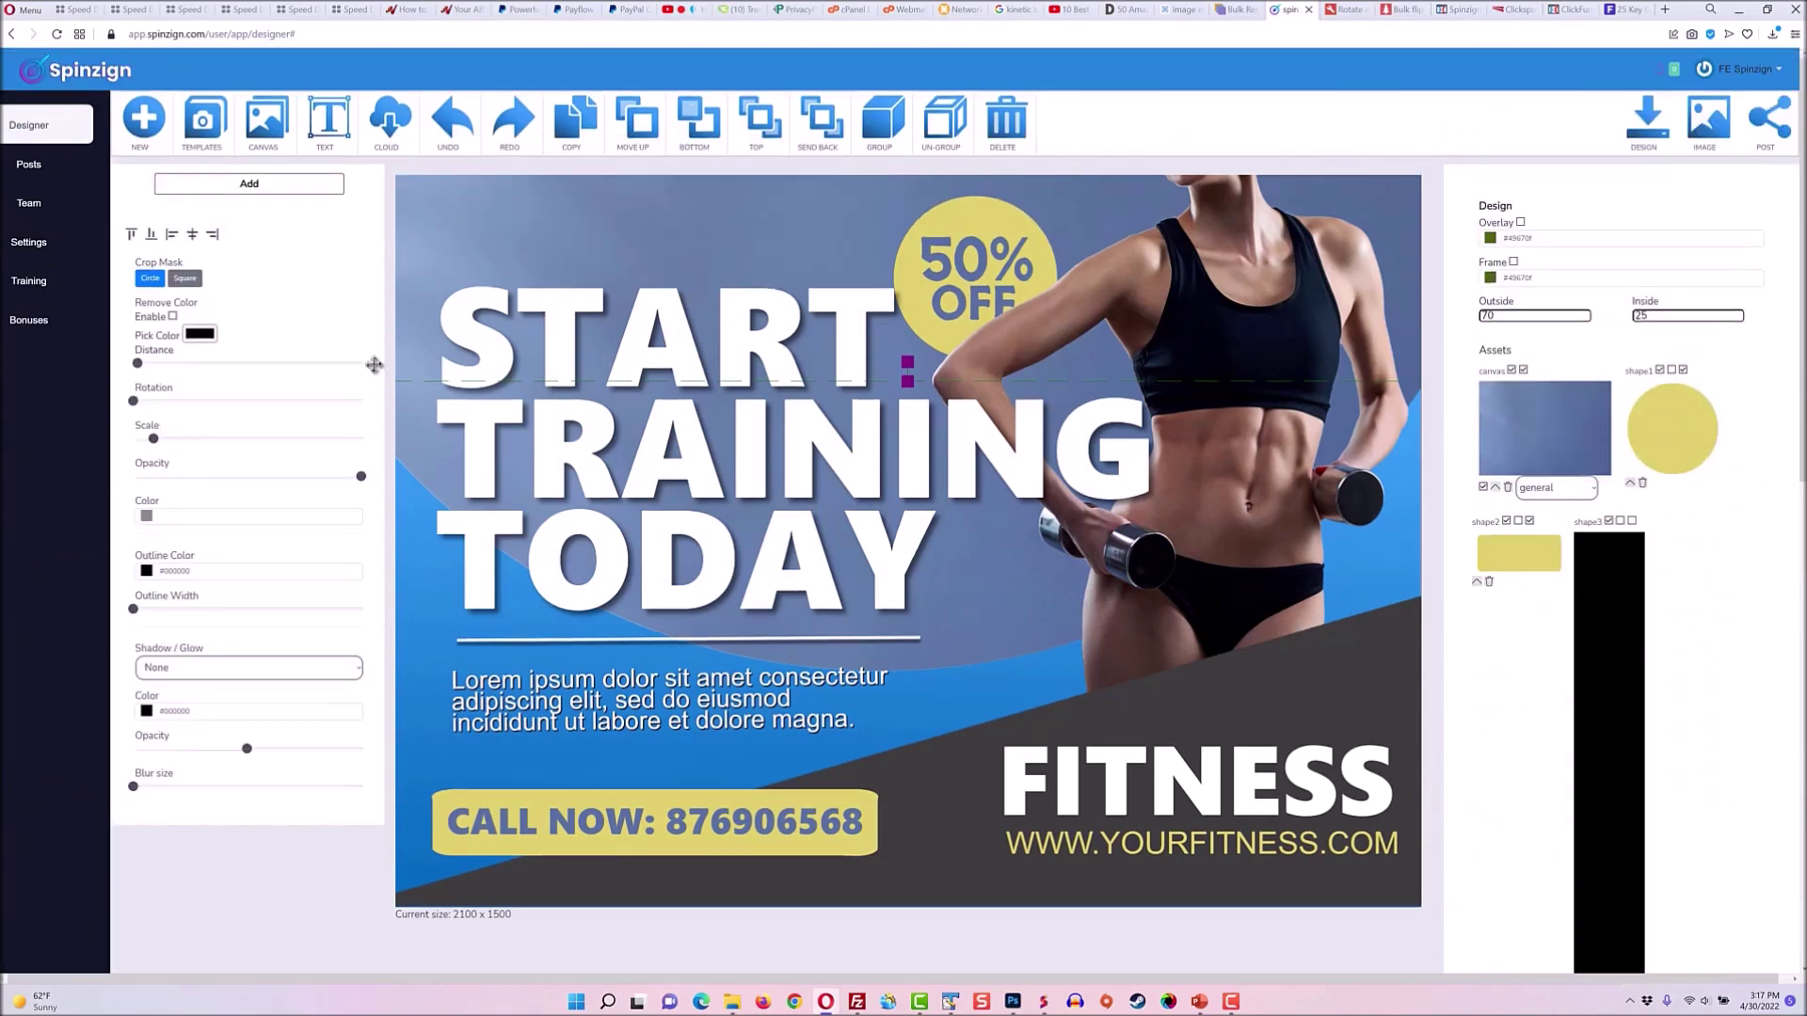
left_click(241, 185)
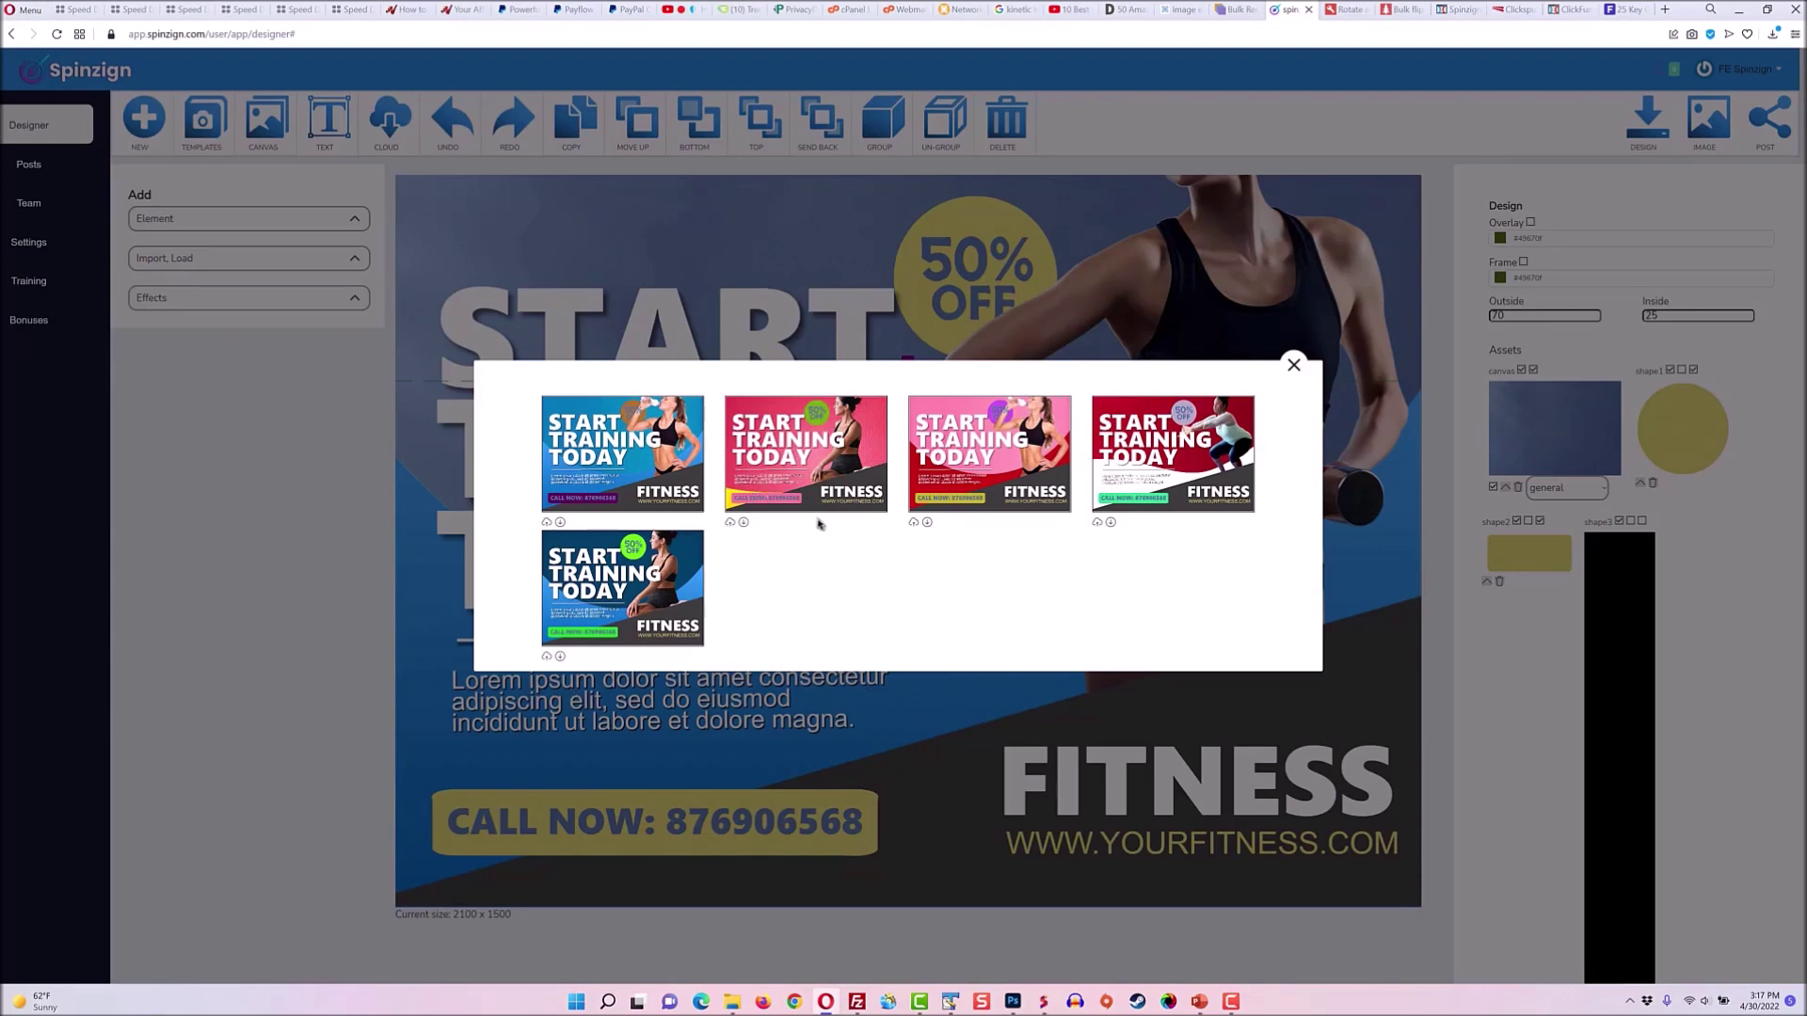
Spin the promo into variants, load the red drinking-woman version and move the woman's photo behind the headline.
left_click(622, 588)
left_click(249, 297)
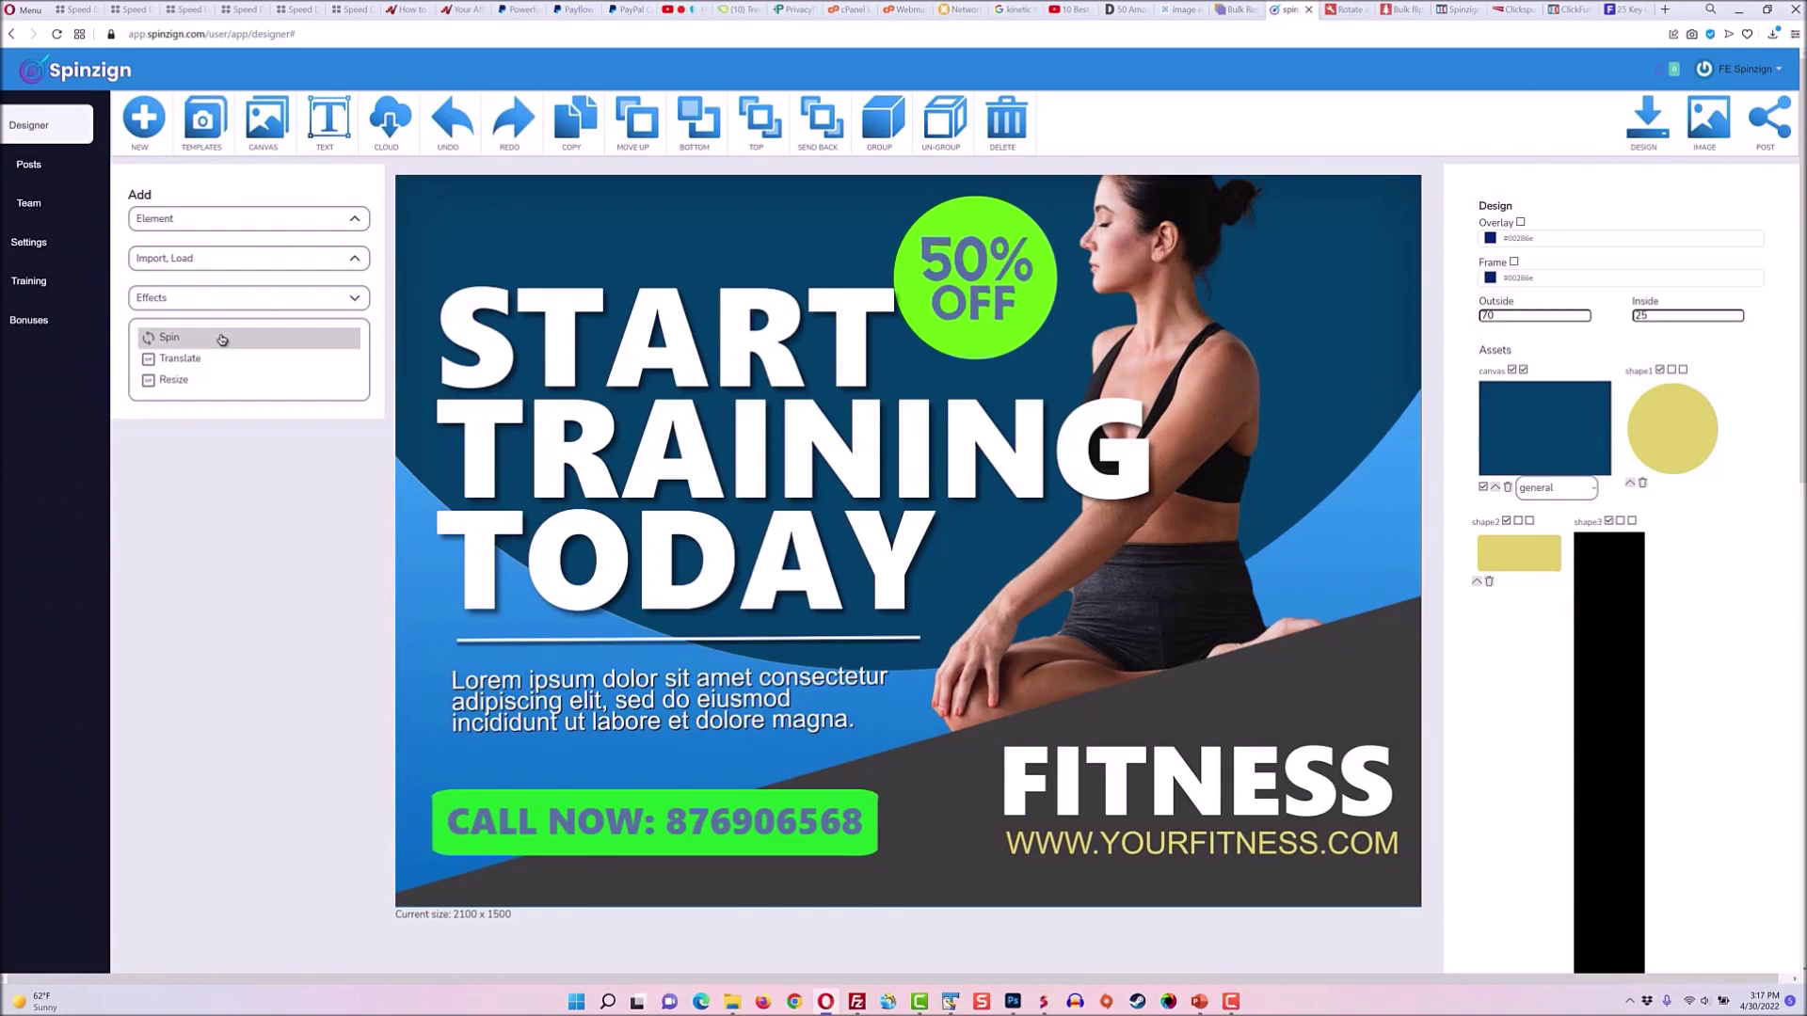
left_click(220, 338)
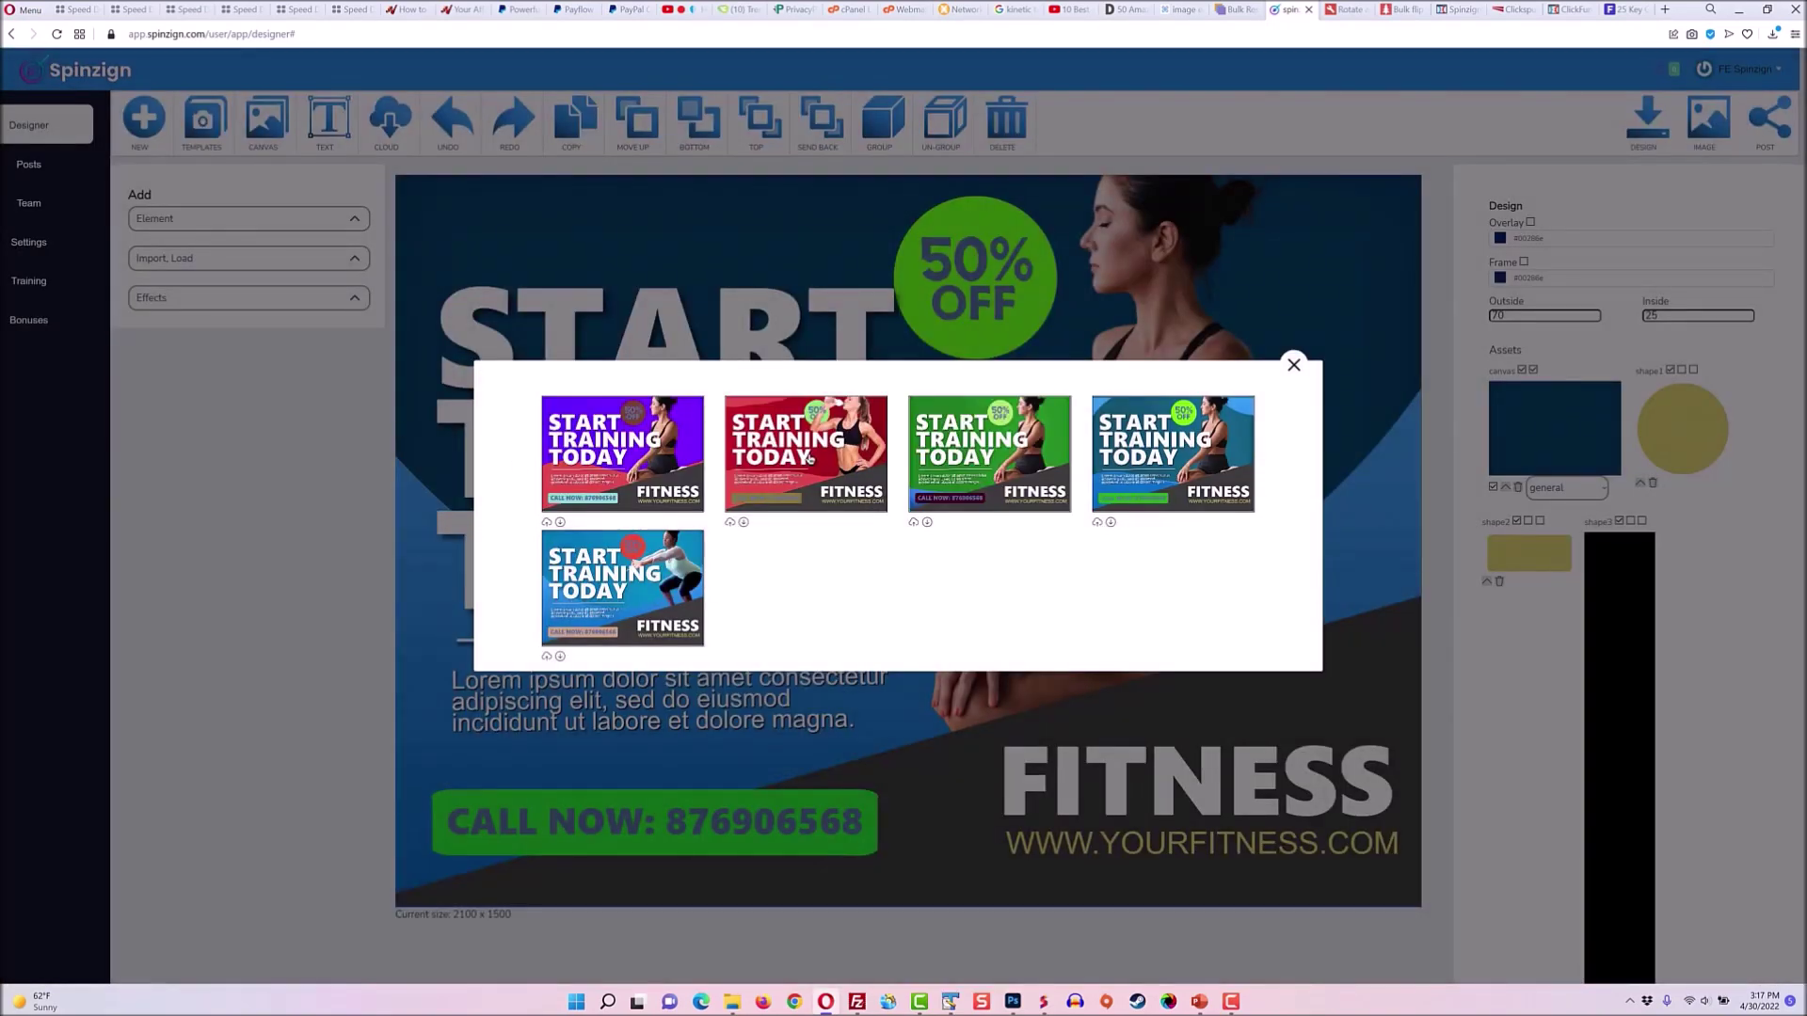
left_click(818, 481)
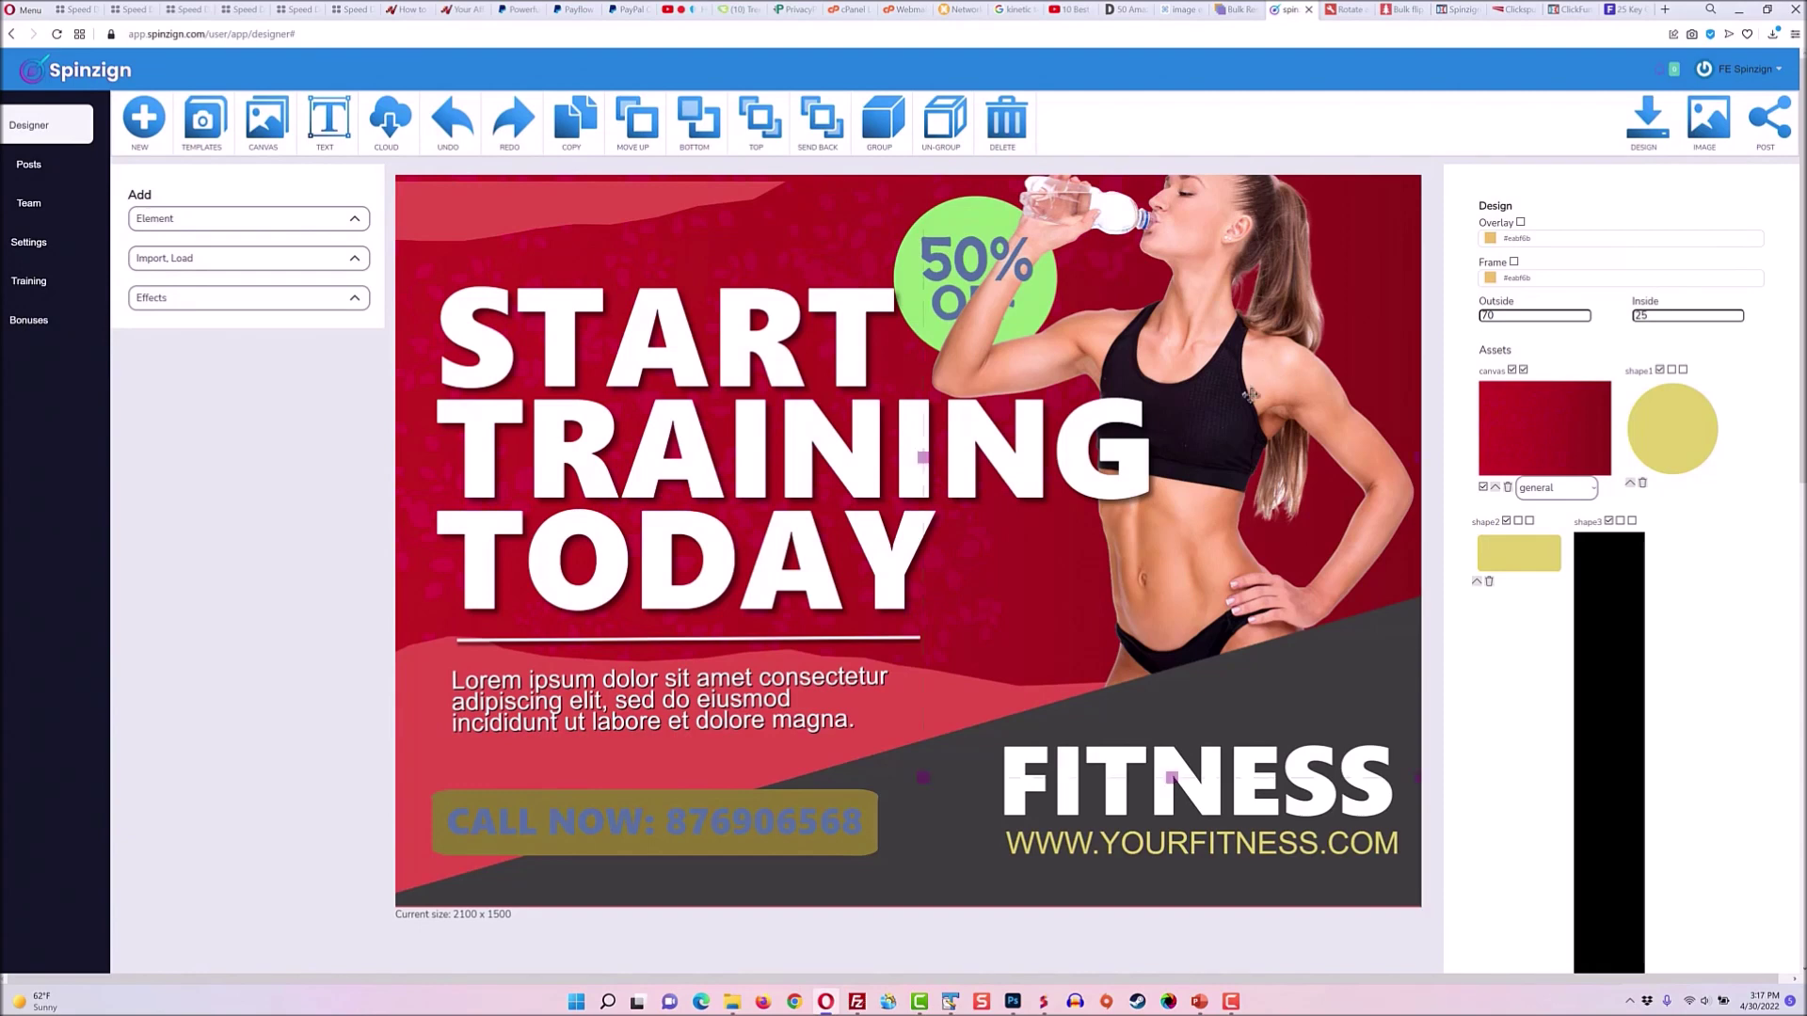
left_click_drag(1251, 393, 1270, 331)
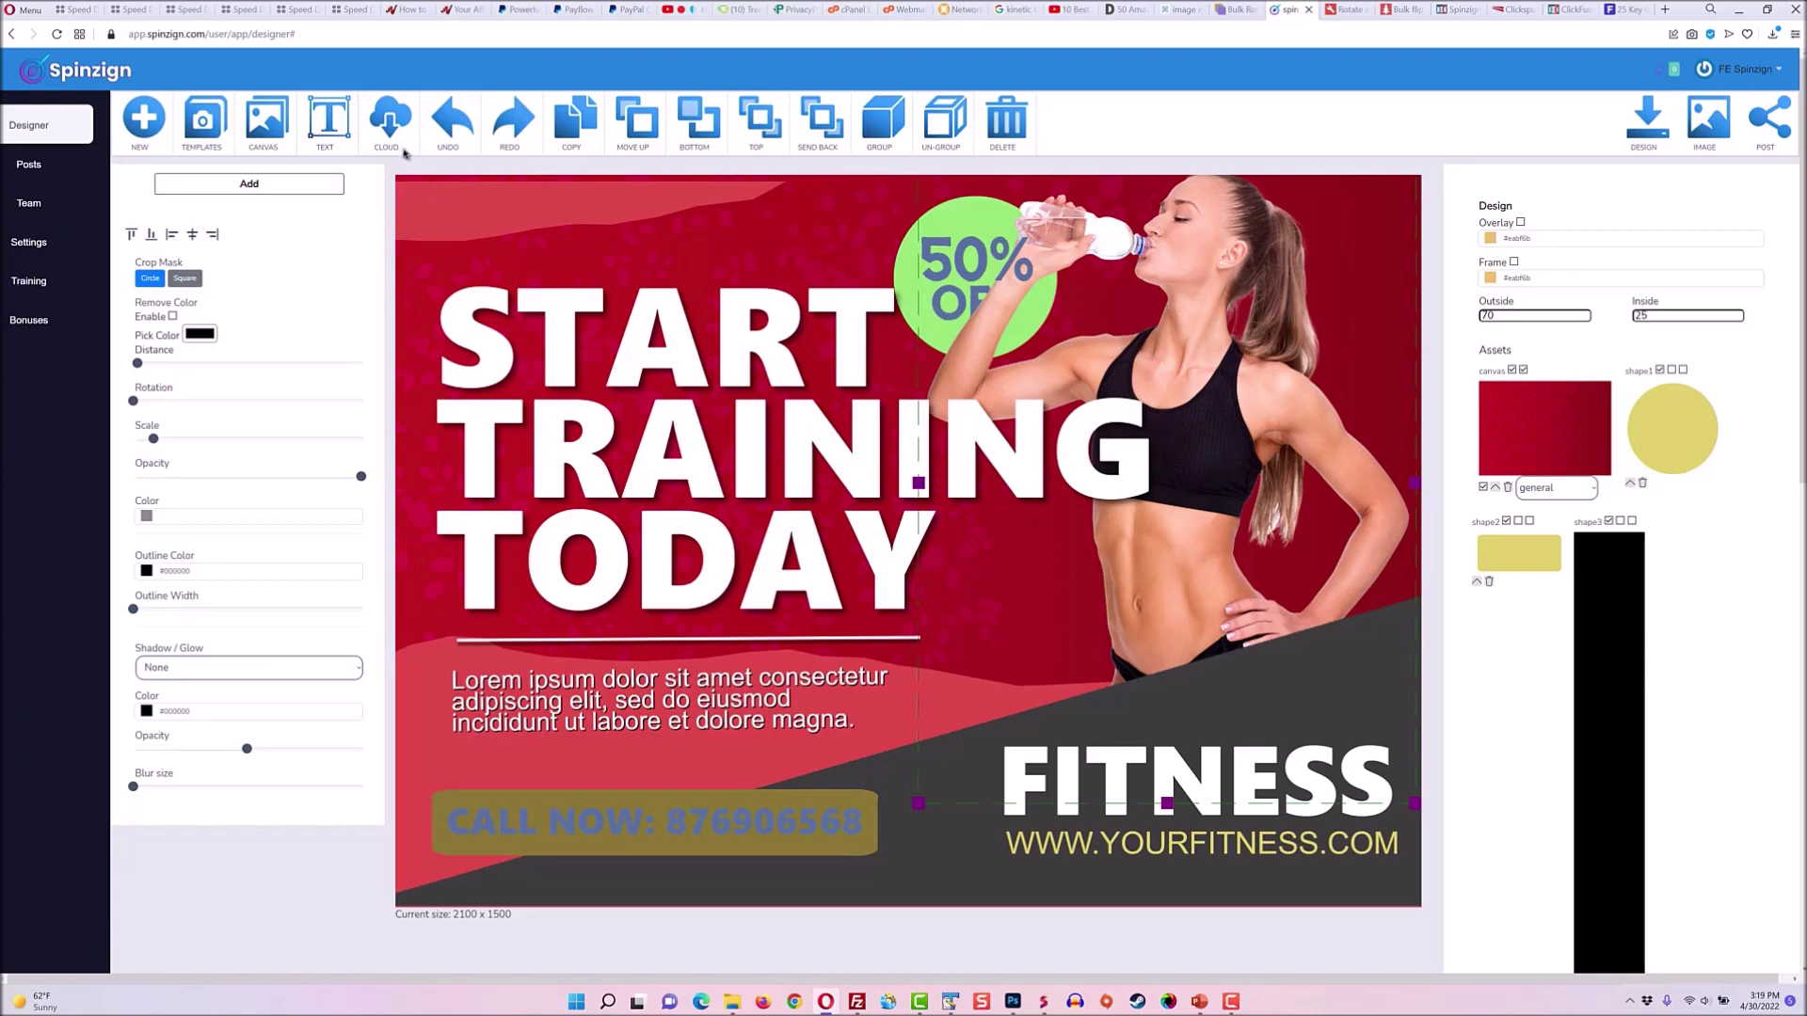
Preview the red promo in social media sizes with Effects > Resize and switch to Blog Post 1200x800.
left_click(393, 120)
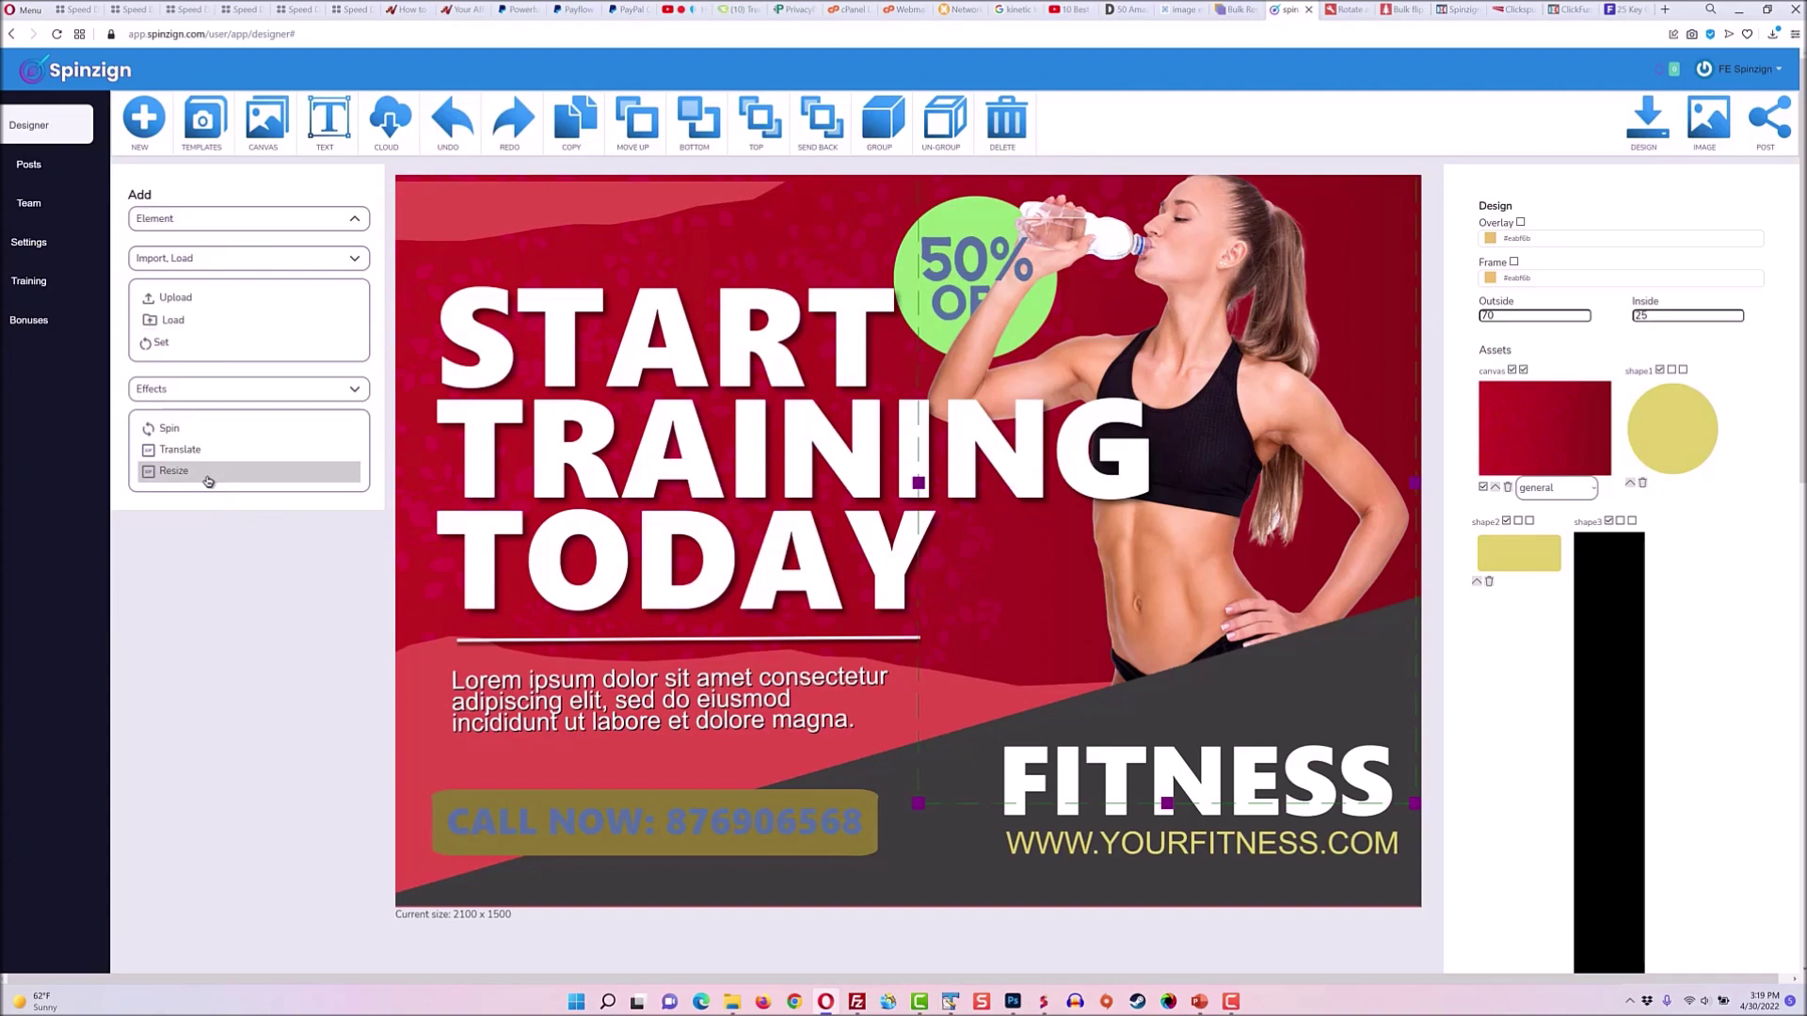
left_click(212, 474)
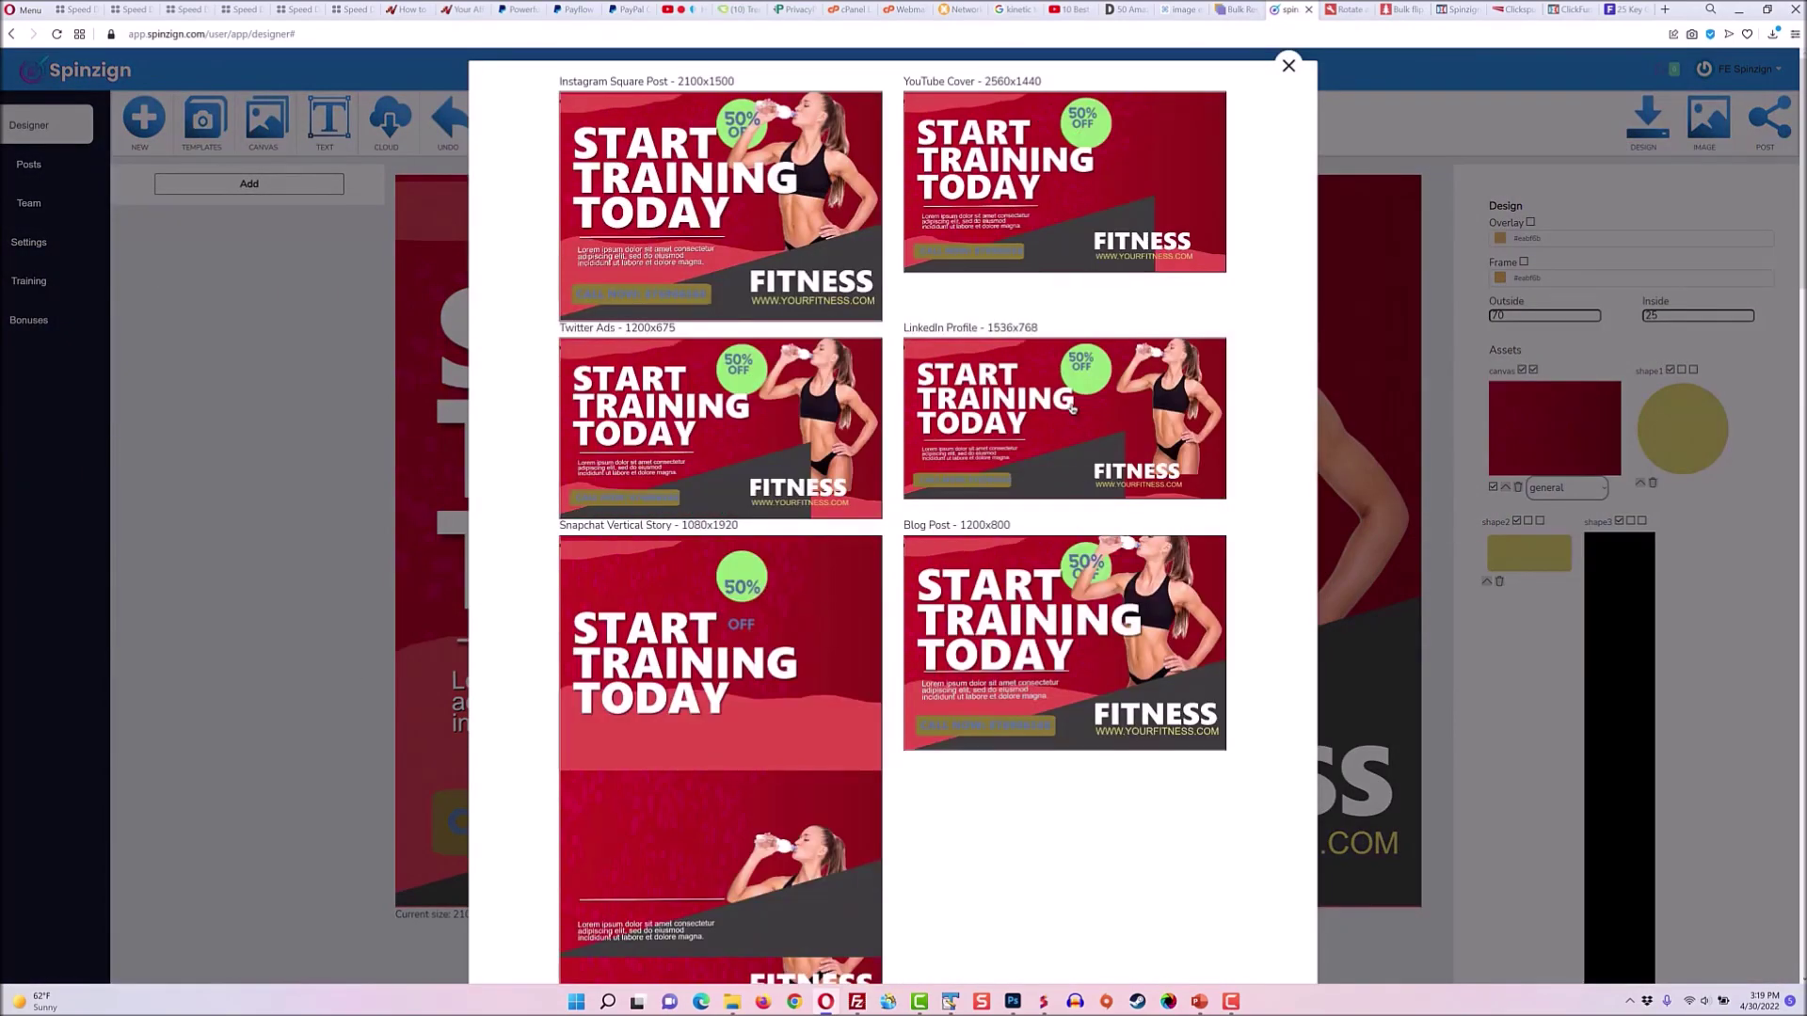
left_click(1083, 648)
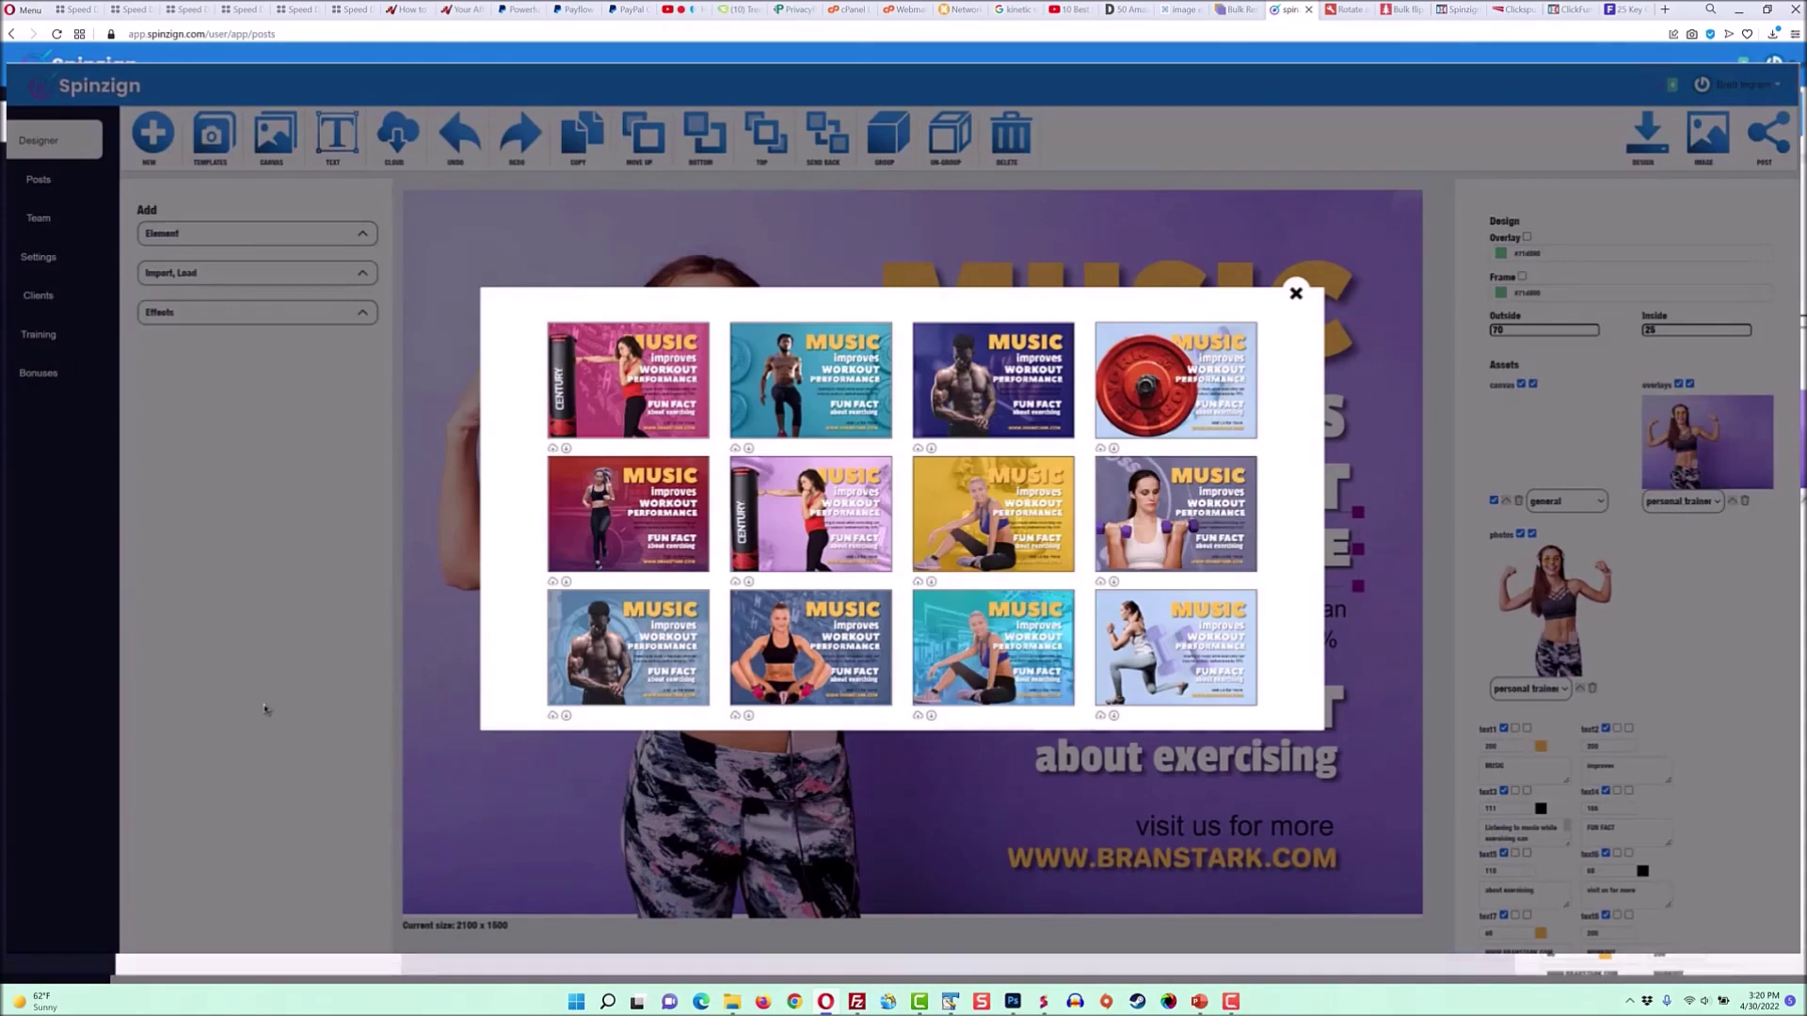
Try the MUSIC post variants, including the gym-background one, ending on the purple barbell-squat design.
left_click(612, 641)
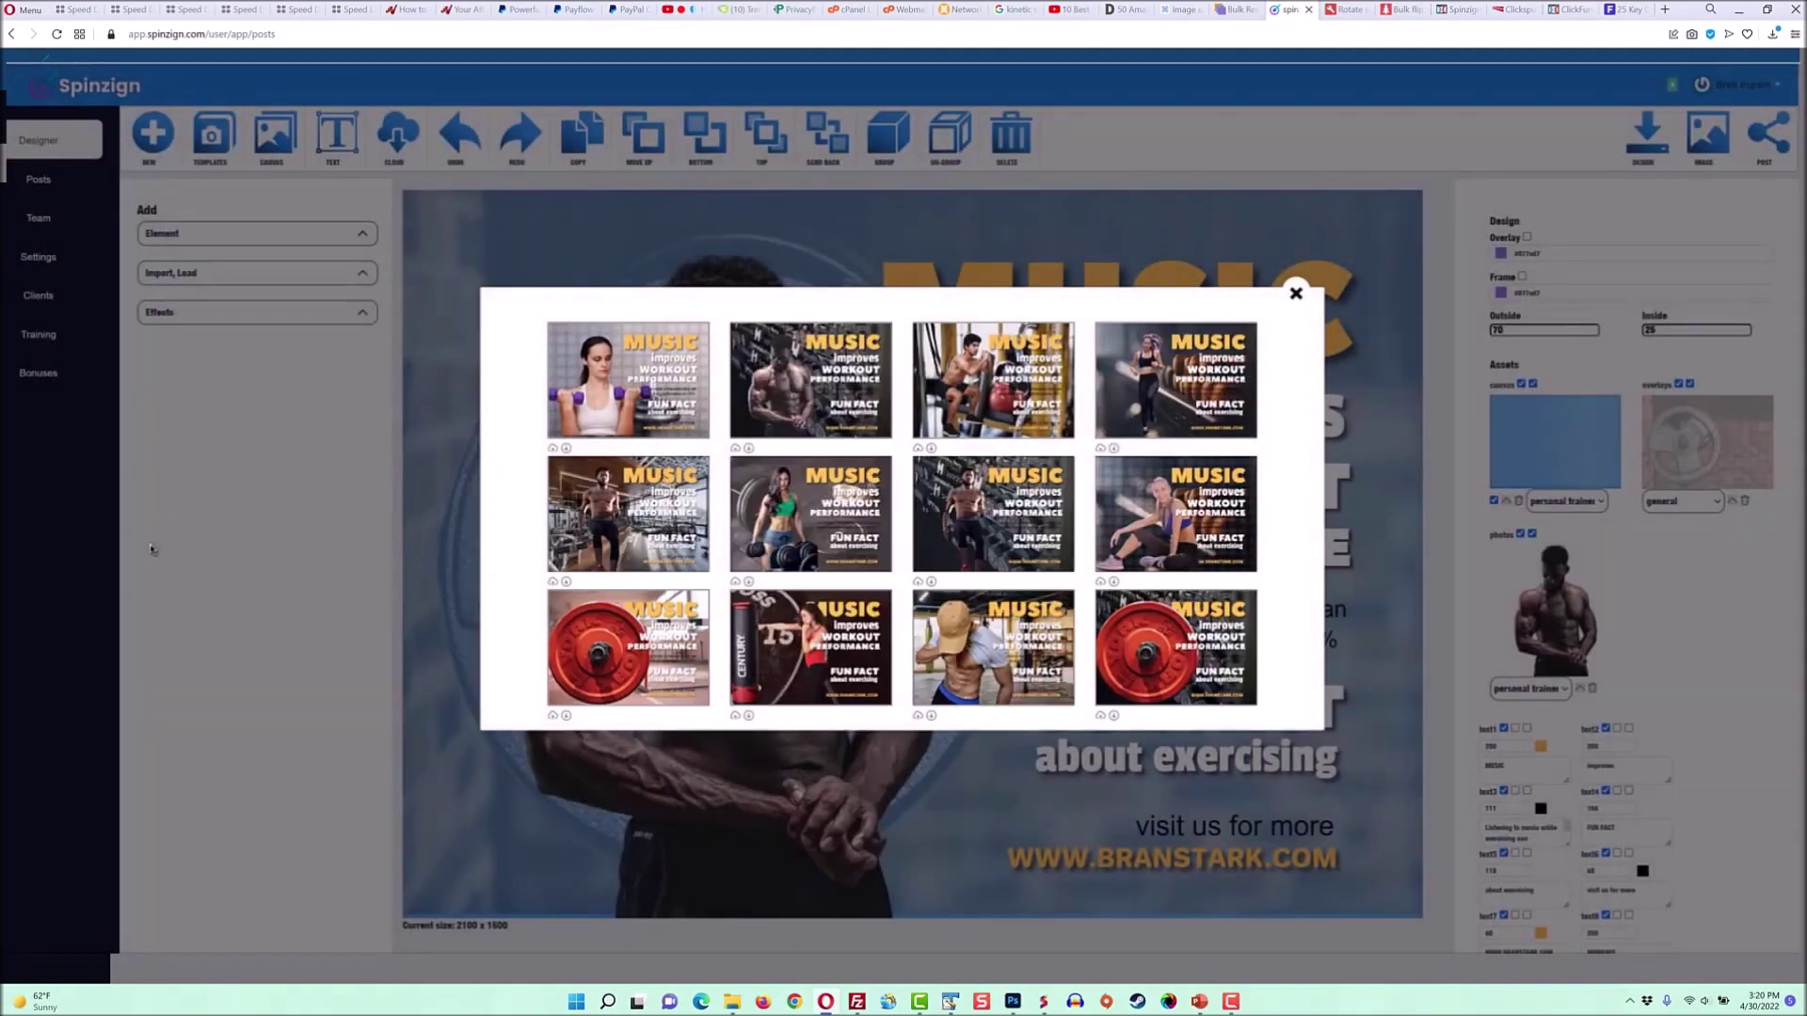
left_click(607, 518)
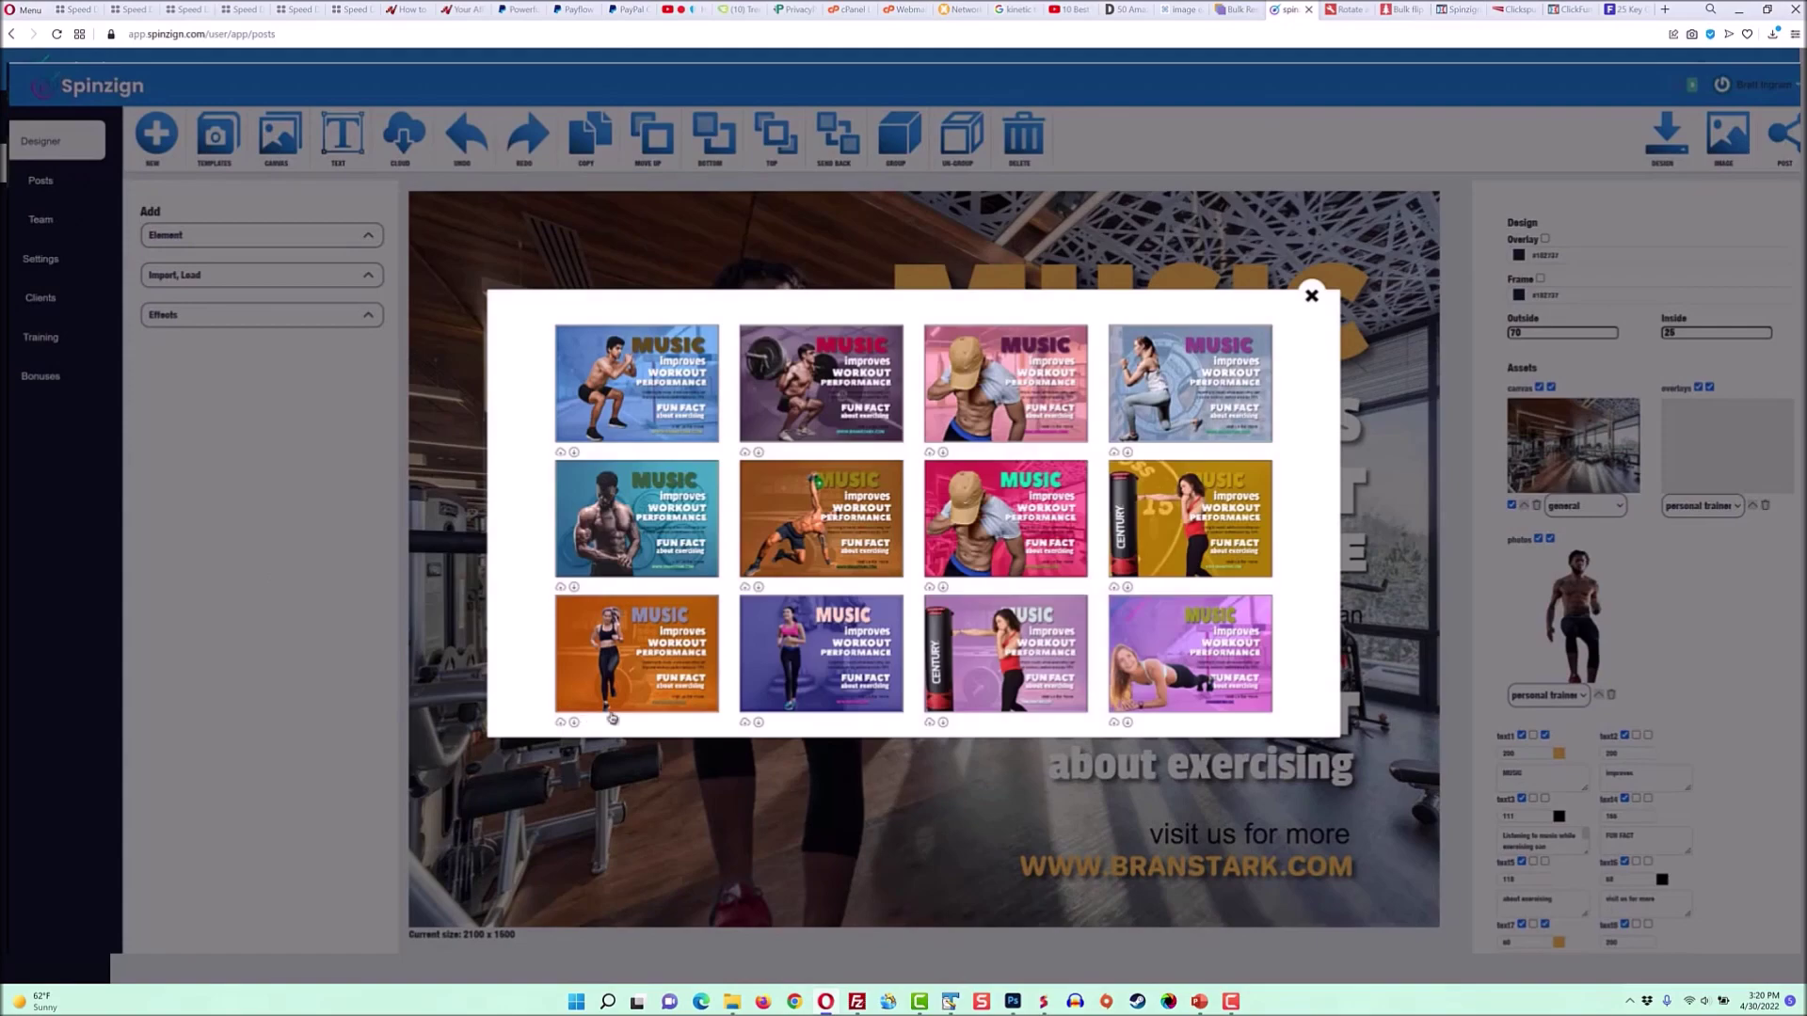
left_click(829, 384)
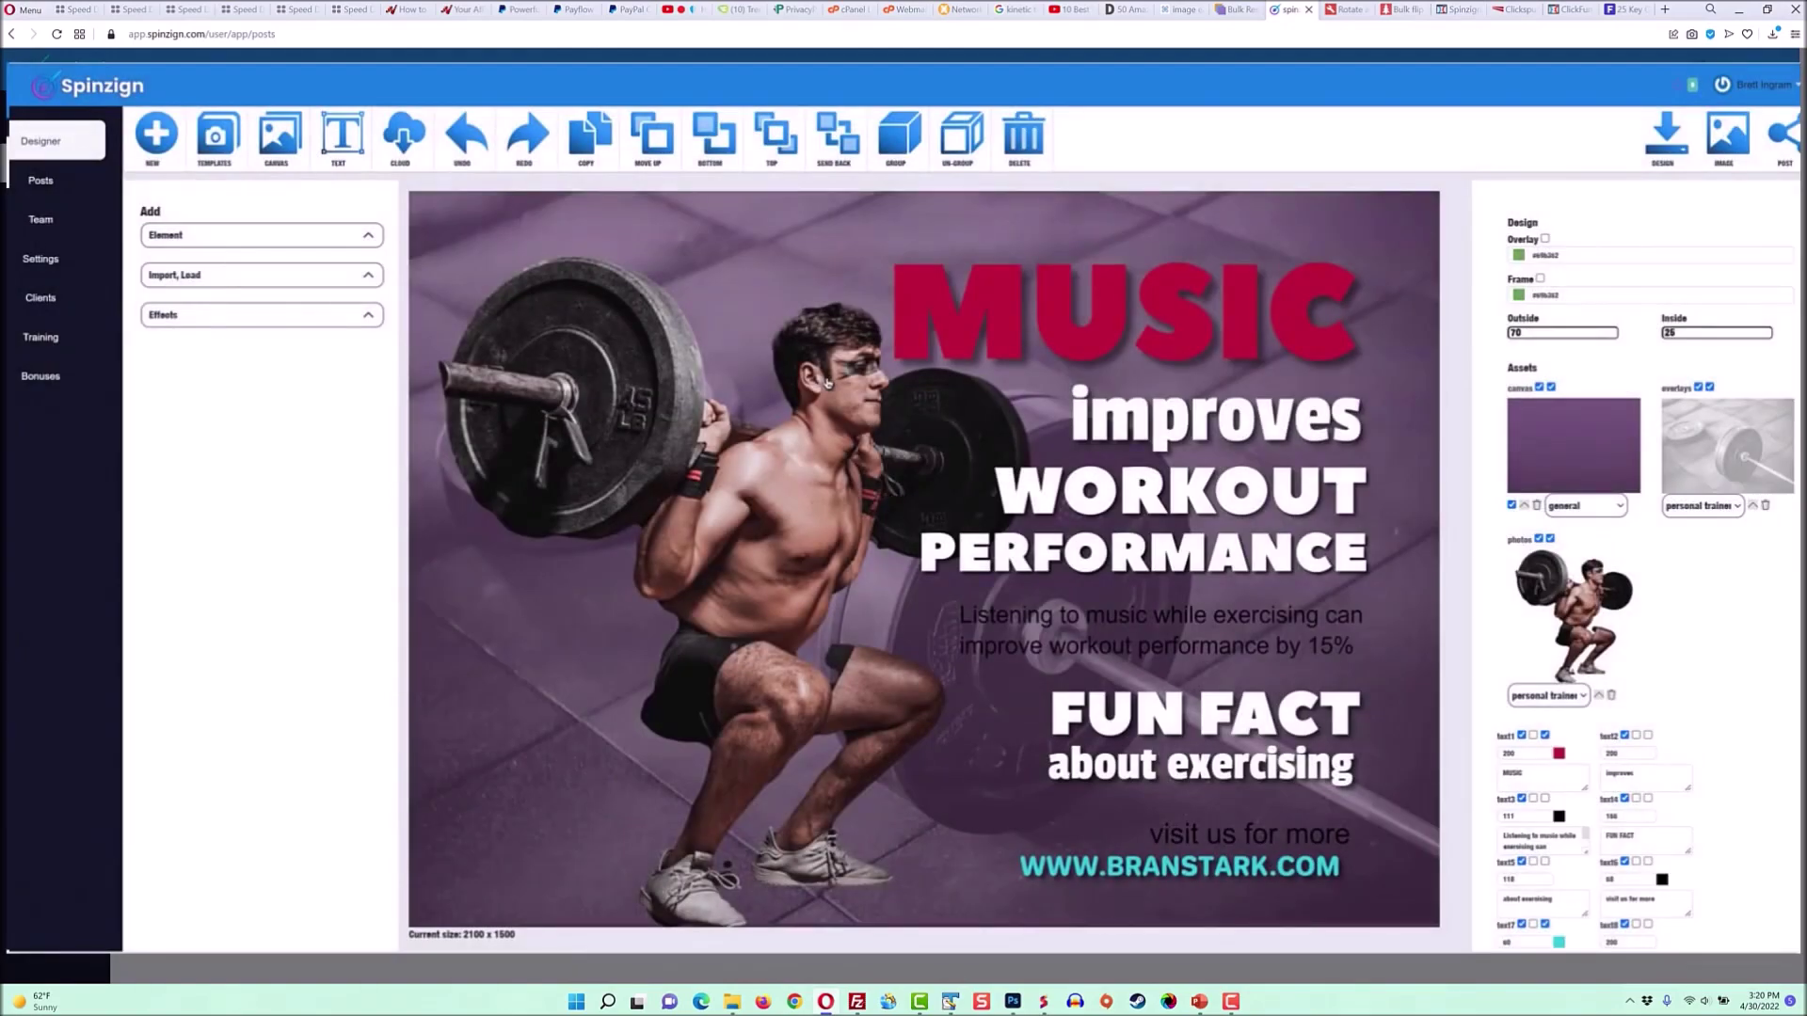